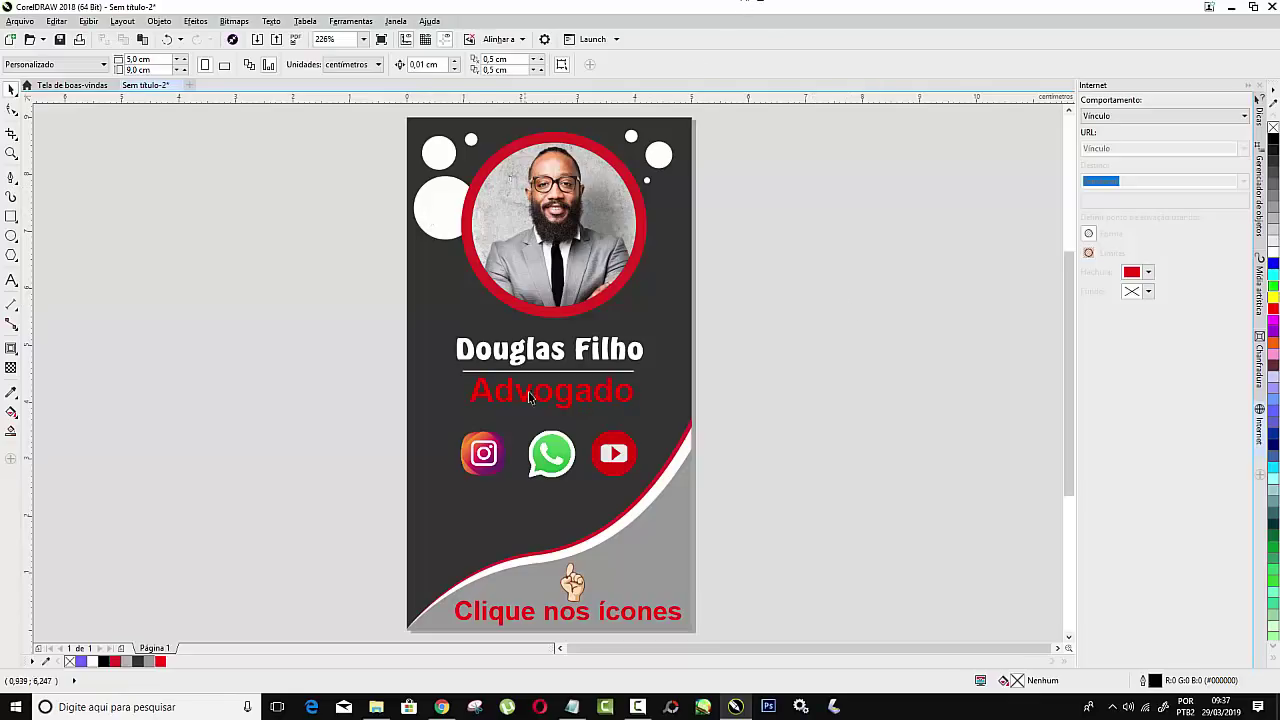
{"action": "left_click", "coordinate": [602, 445]}
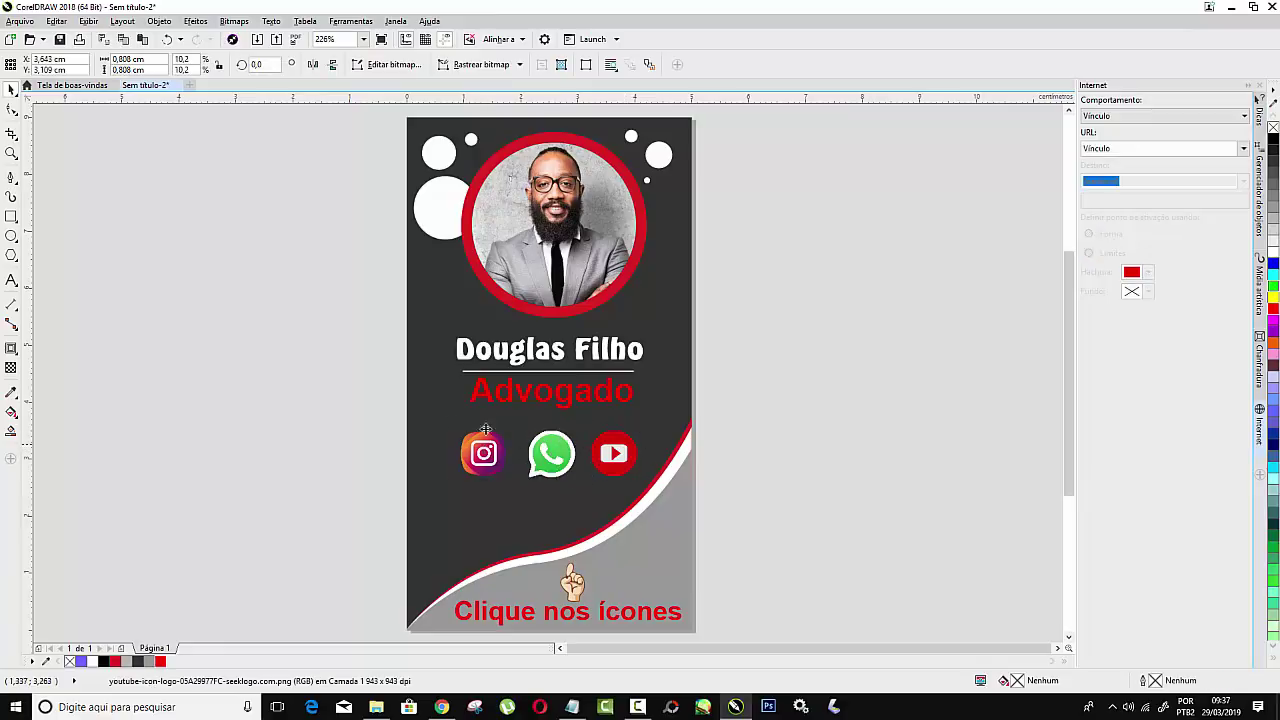
{"action": "left_click", "coordinate": [548, 385]}
{"action": "left_click", "coordinate": [550, 352]}
{"action": "left_click", "coordinate": [562, 232]}
{"action": "left_click", "coordinate": [320, 223]}
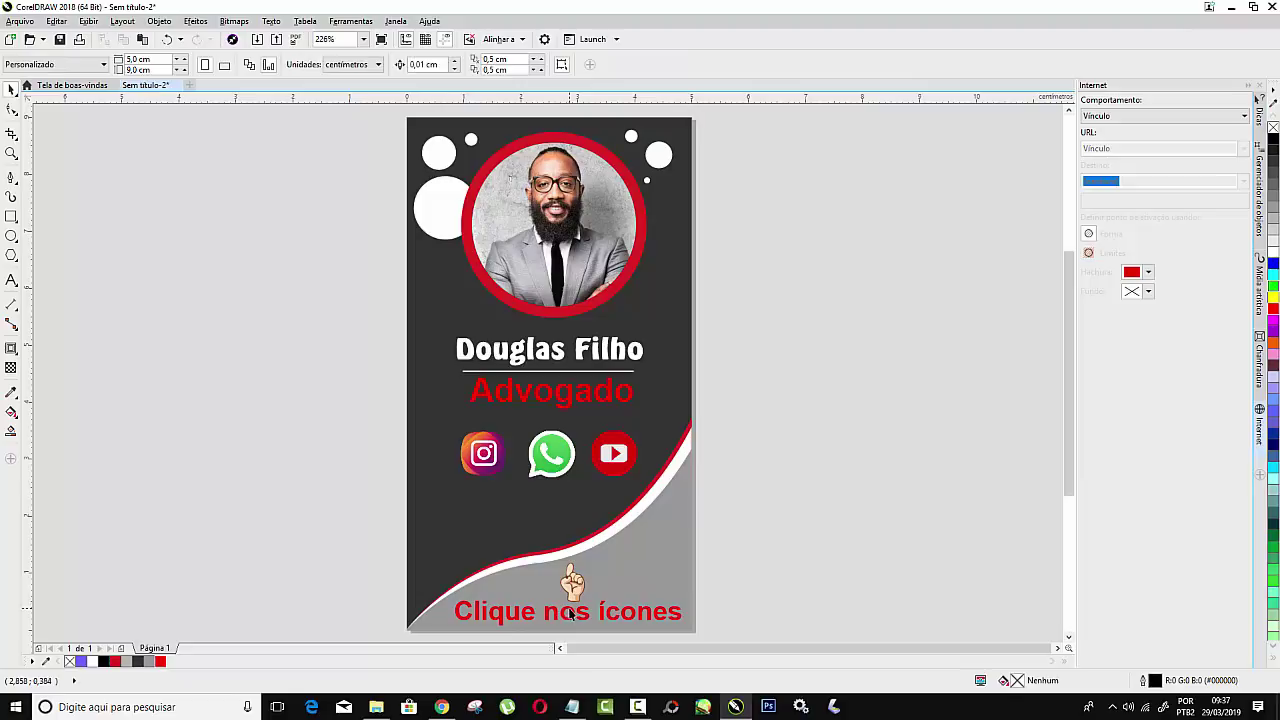
{"action": "left_click", "coordinate": [580, 590]}
{"action": "left_click", "coordinate": [242, 333]}
Step: Locate the Internet docker and set its behaviour to Vínculo
{"action": "left_click", "coordinate": [396, 21]}
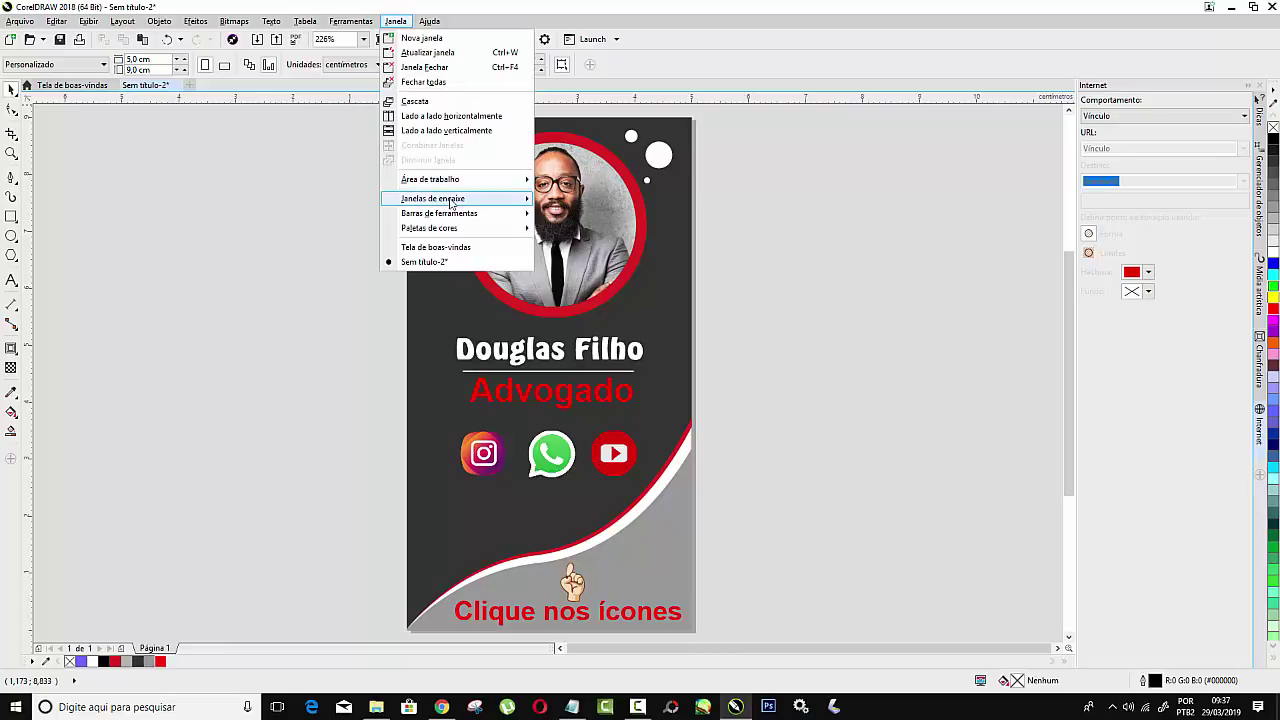
{"action": "mouse_move", "coordinate": [452, 203]}
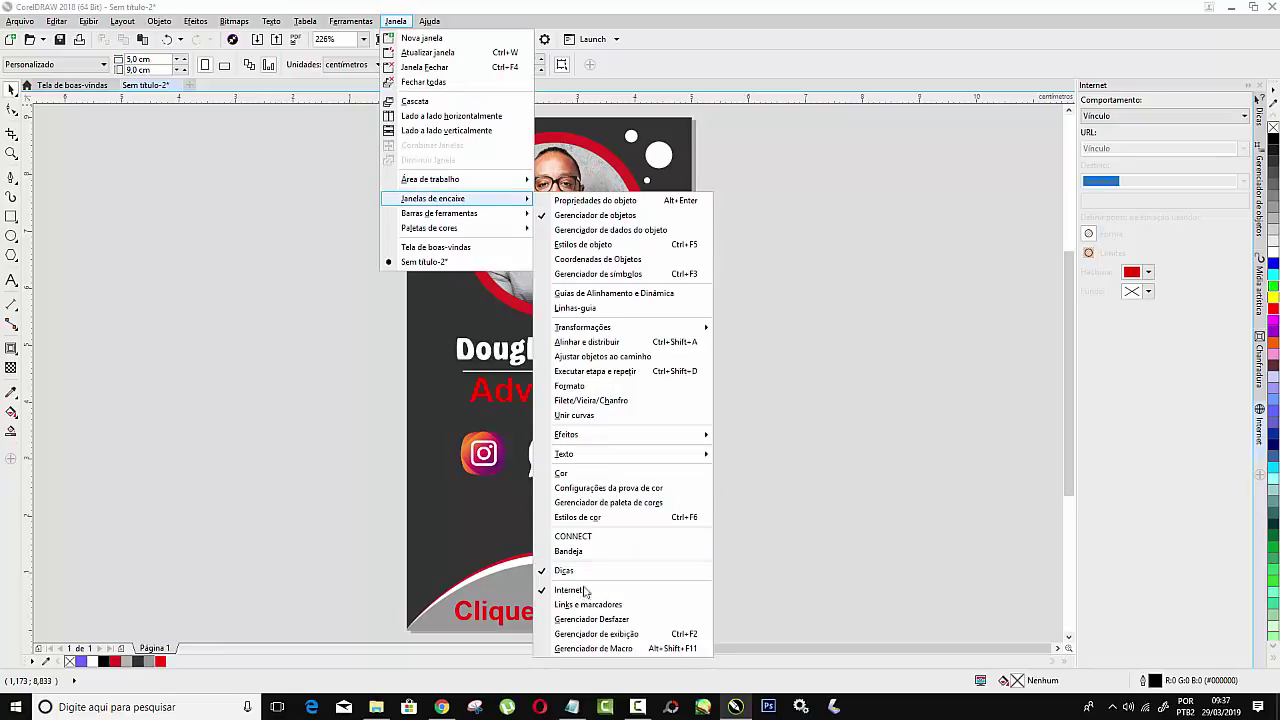
{"action": "left_click", "coordinate": [306, 498]}
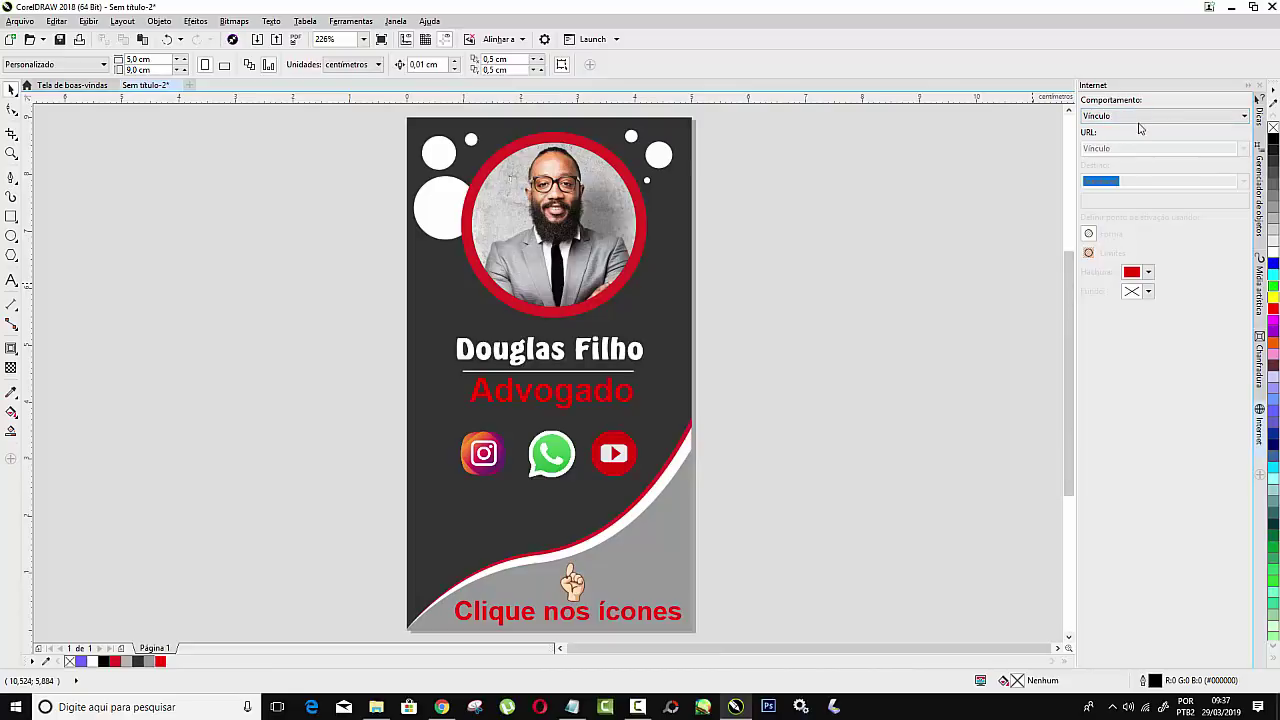
{"action": "left_click", "coordinate": [1243, 119]}
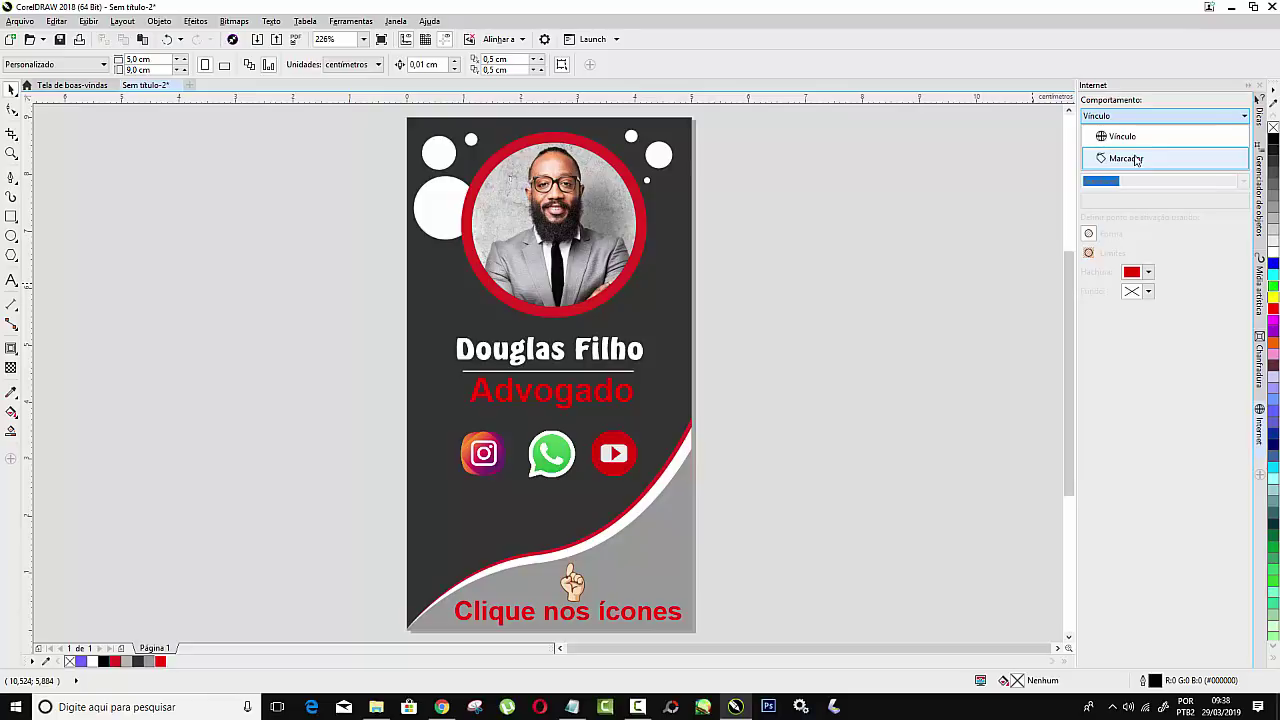
{"action": "left_click", "coordinate": [1127, 137]}
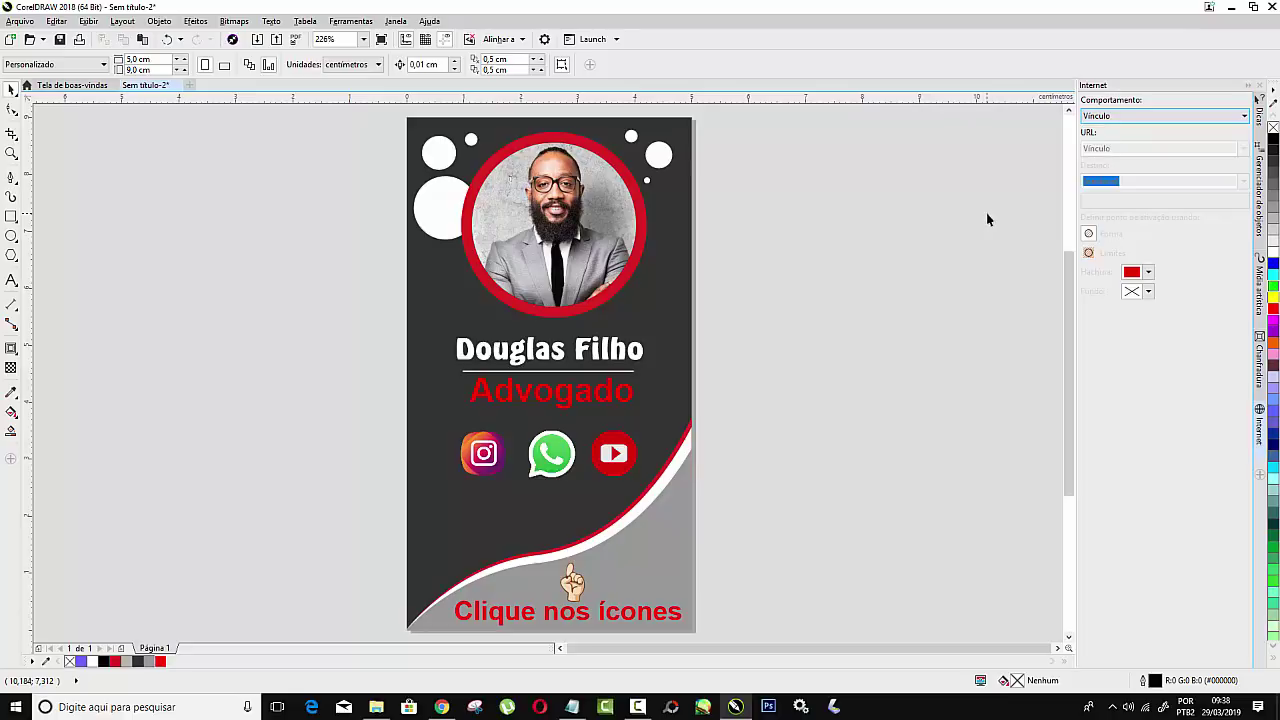
Step: Examine the link assigned to the Advogado text and the list of link addresses kept in Notepad
{"action": "left_click", "coordinate": [580, 398]}
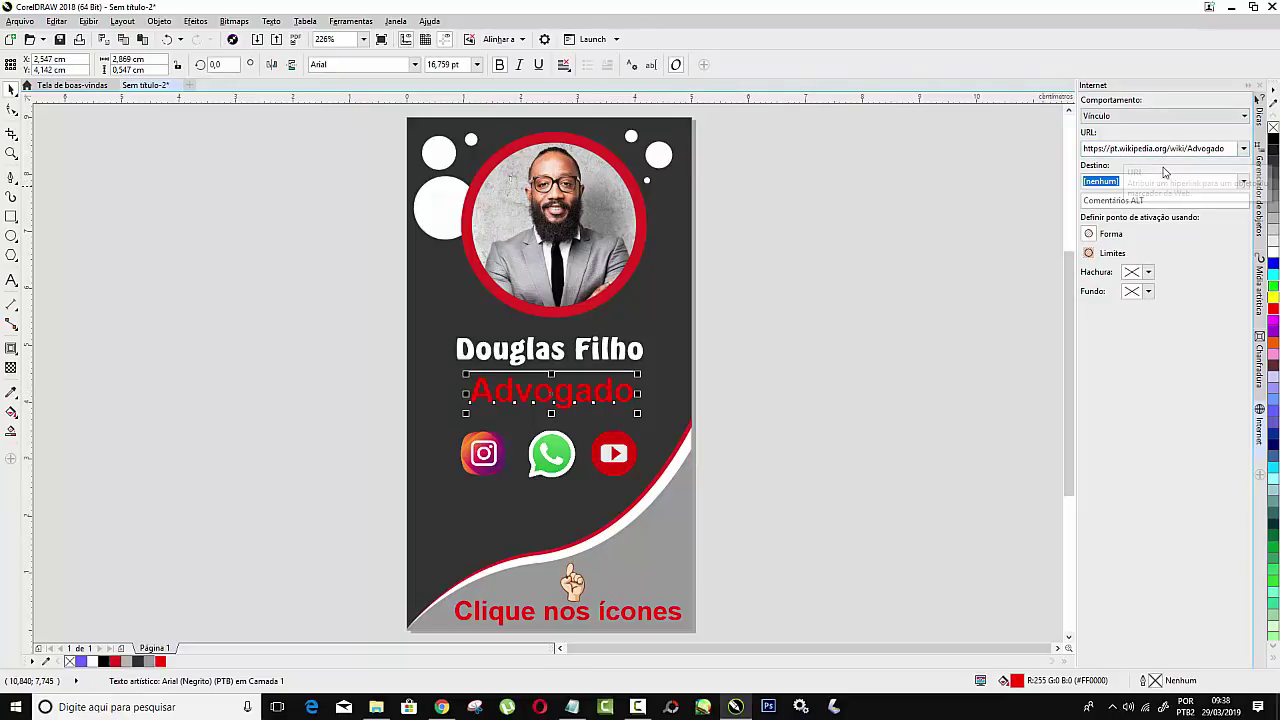
{"action": "left_click", "coordinate": [484, 455]}
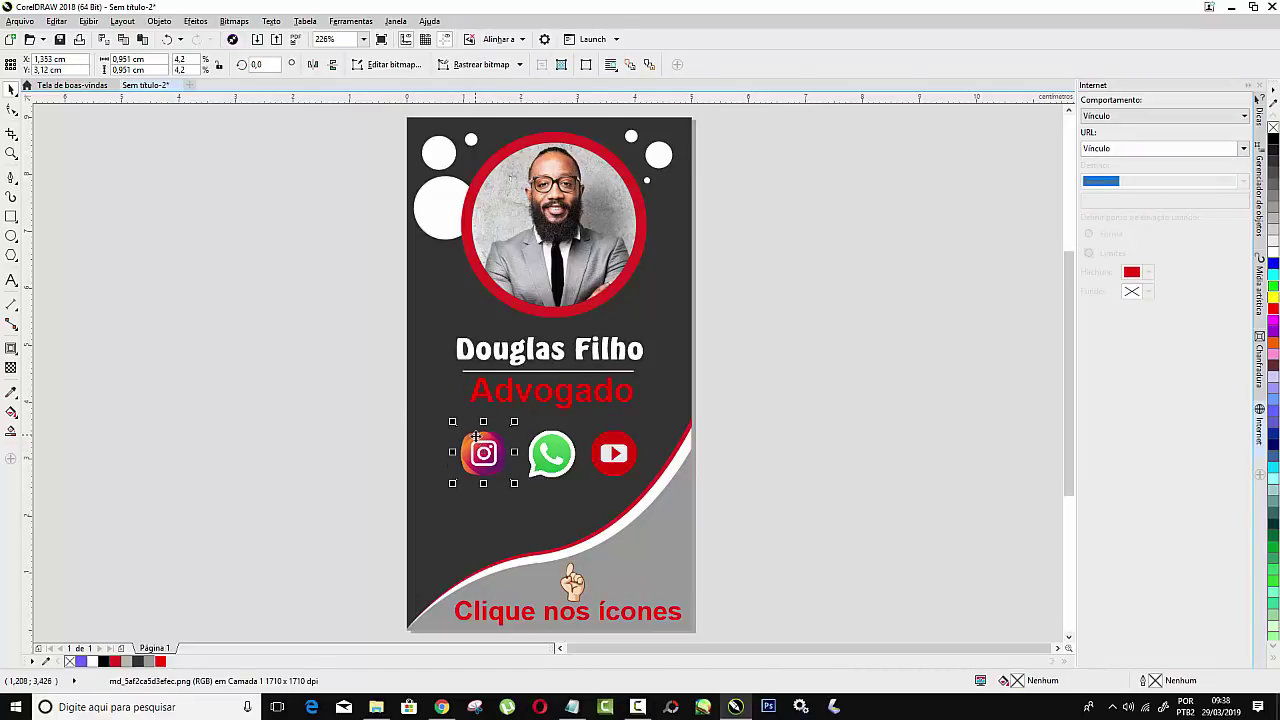
{"action": "left_click", "coordinate": [572, 707]}
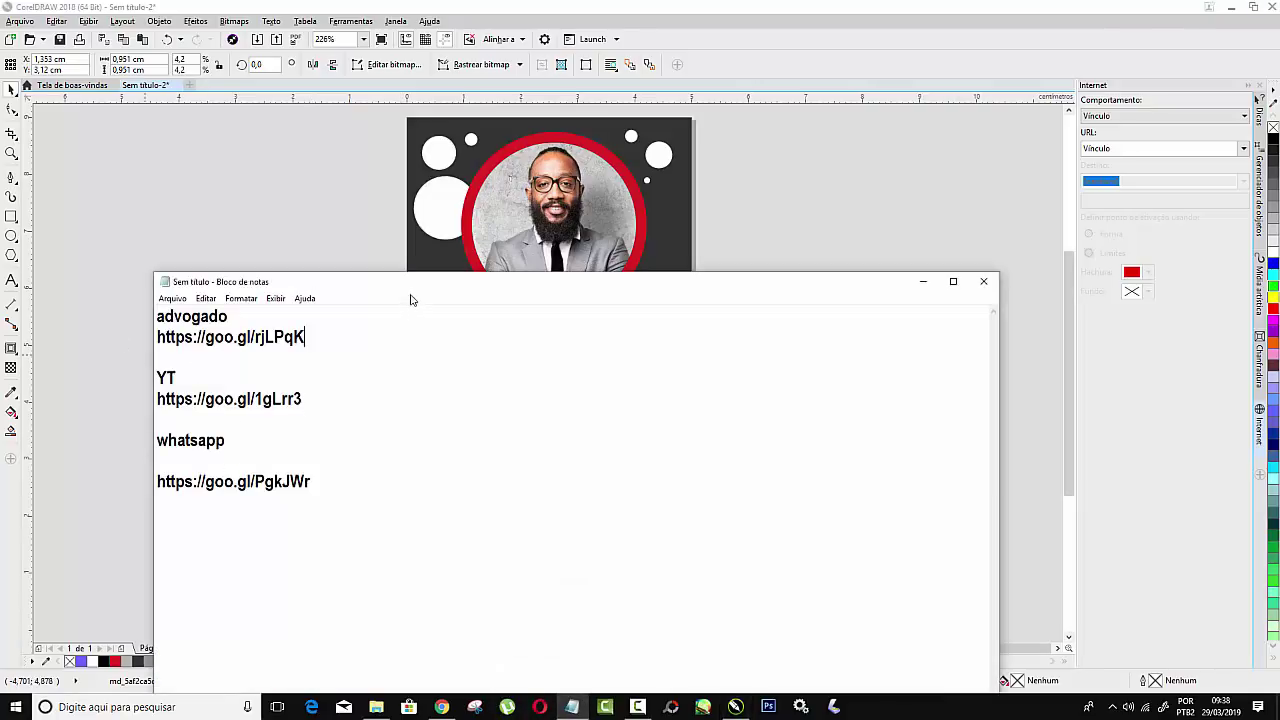
{"action": "left_click_drag", "start_coordinate": [430, 287], "coordinate": [536, 281]}
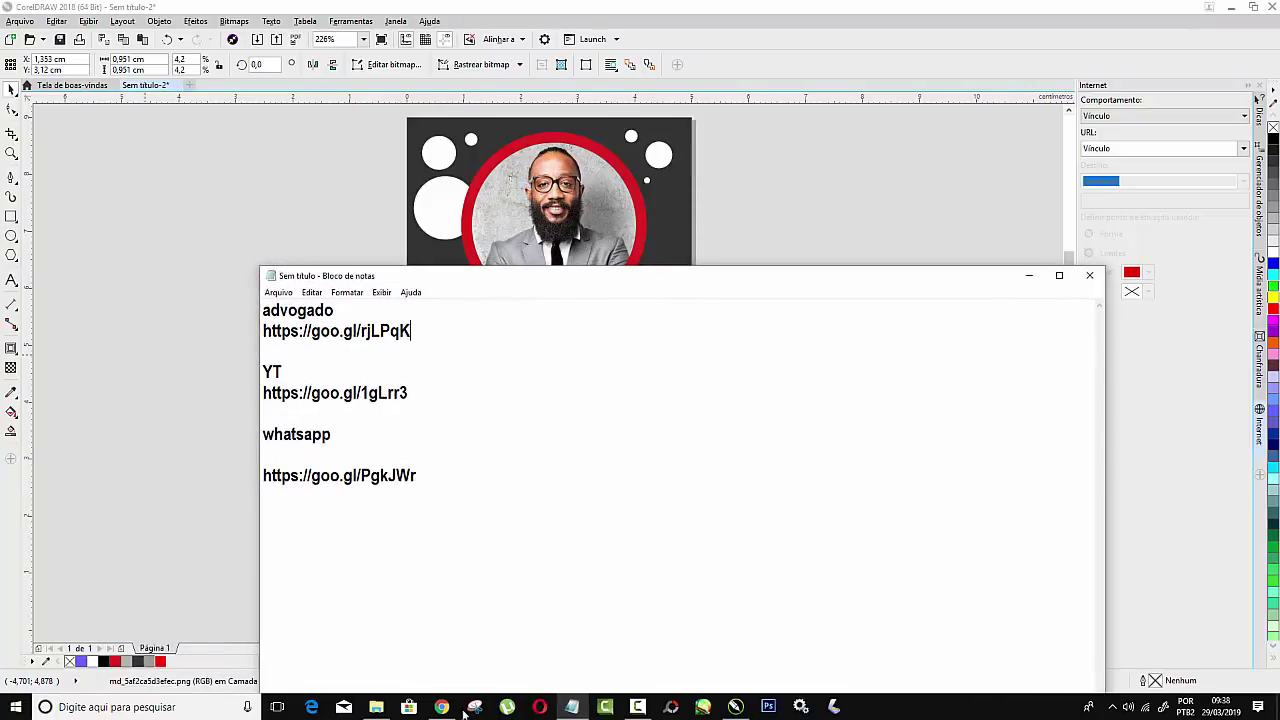
{"action": "mouse_move", "coordinate": [435, 712]}
{"action": "left_click", "coordinate": [80, 371]}
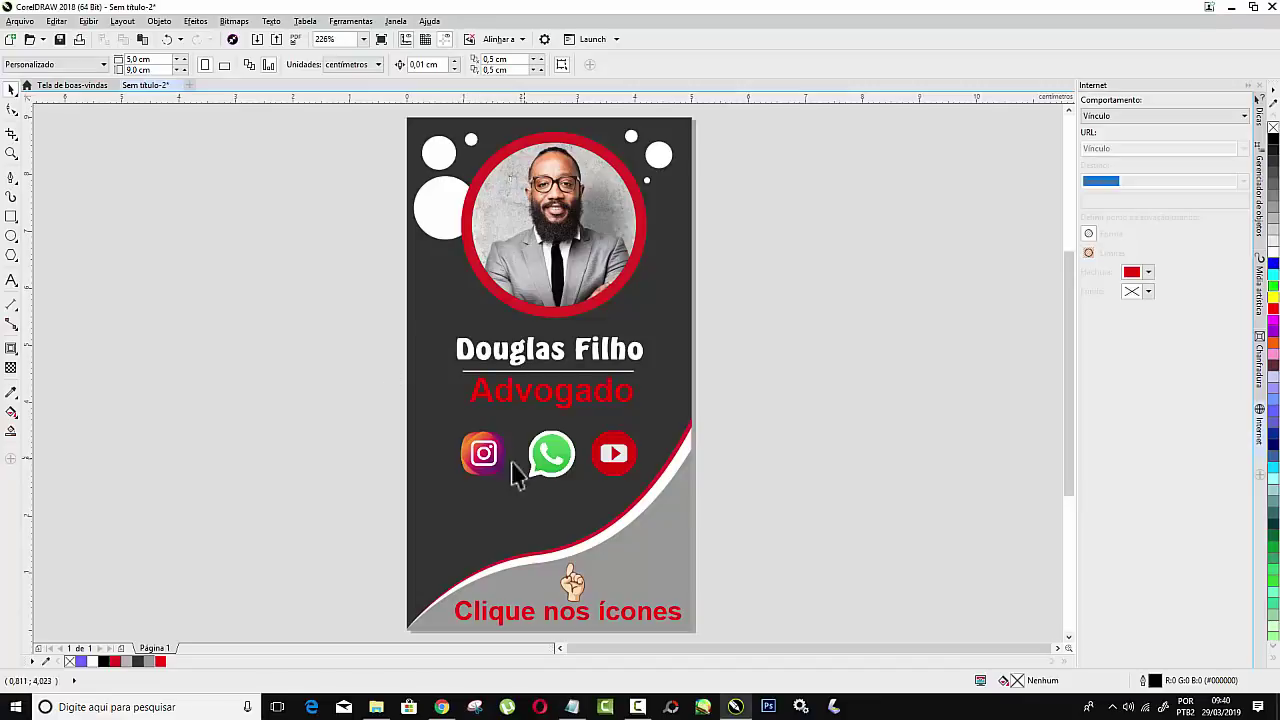
{"action": "left_click", "coordinate": [572, 707]}
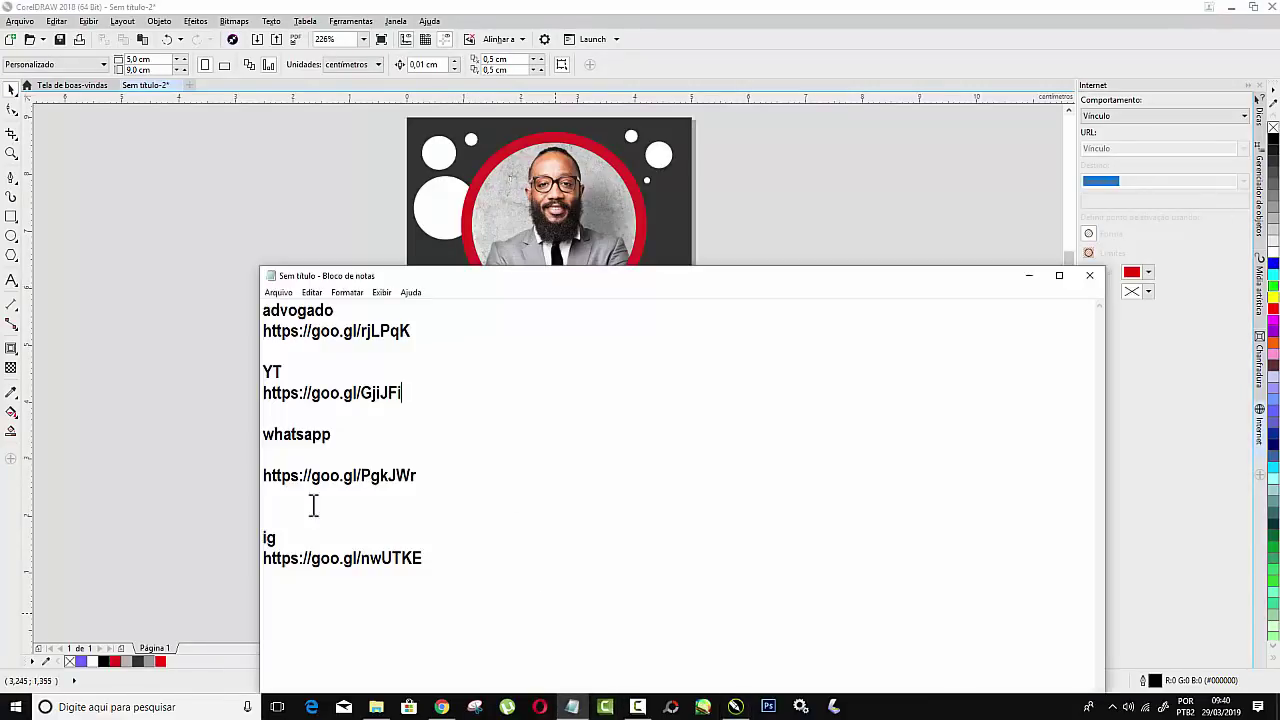
{"action": "left_click_drag", "start_coordinate": [422, 567], "coordinate": [194, 566]}
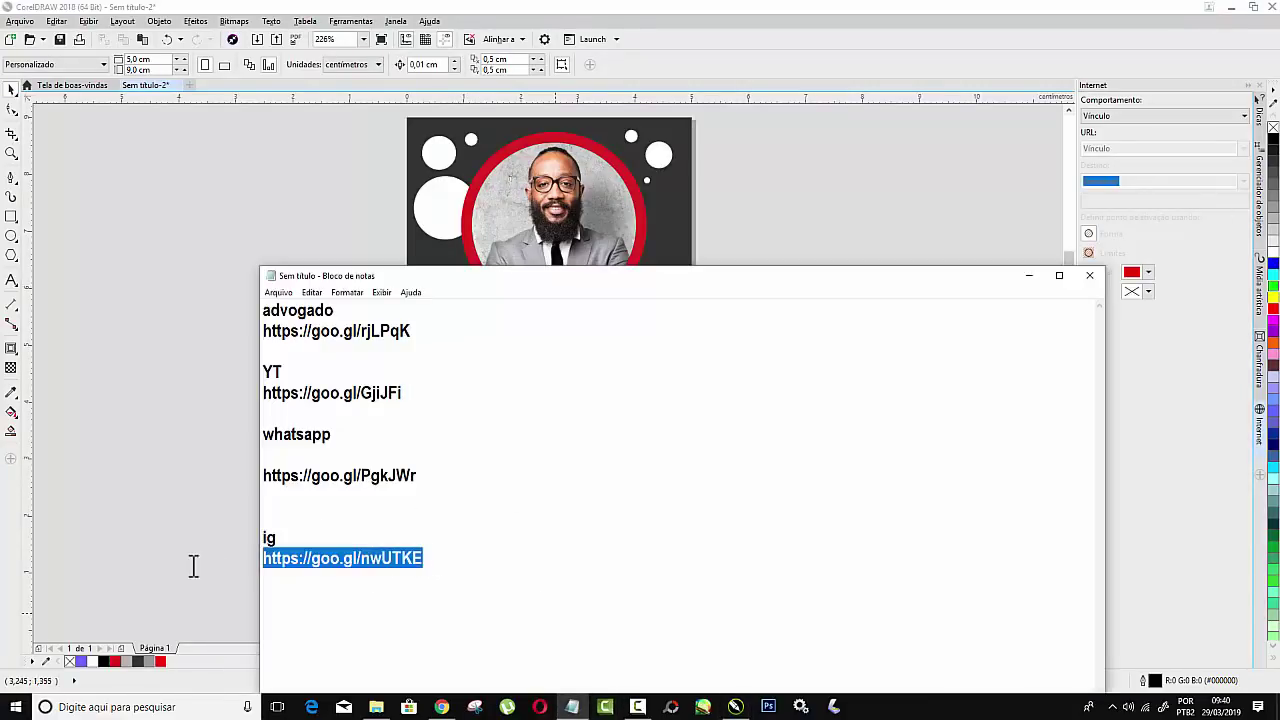
{"action": "right_click", "coordinate": [381, 570]}
{"action": "left_click", "coordinate": [192, 425]}
{"action": "left_click", "coordinate": [161, 420]}
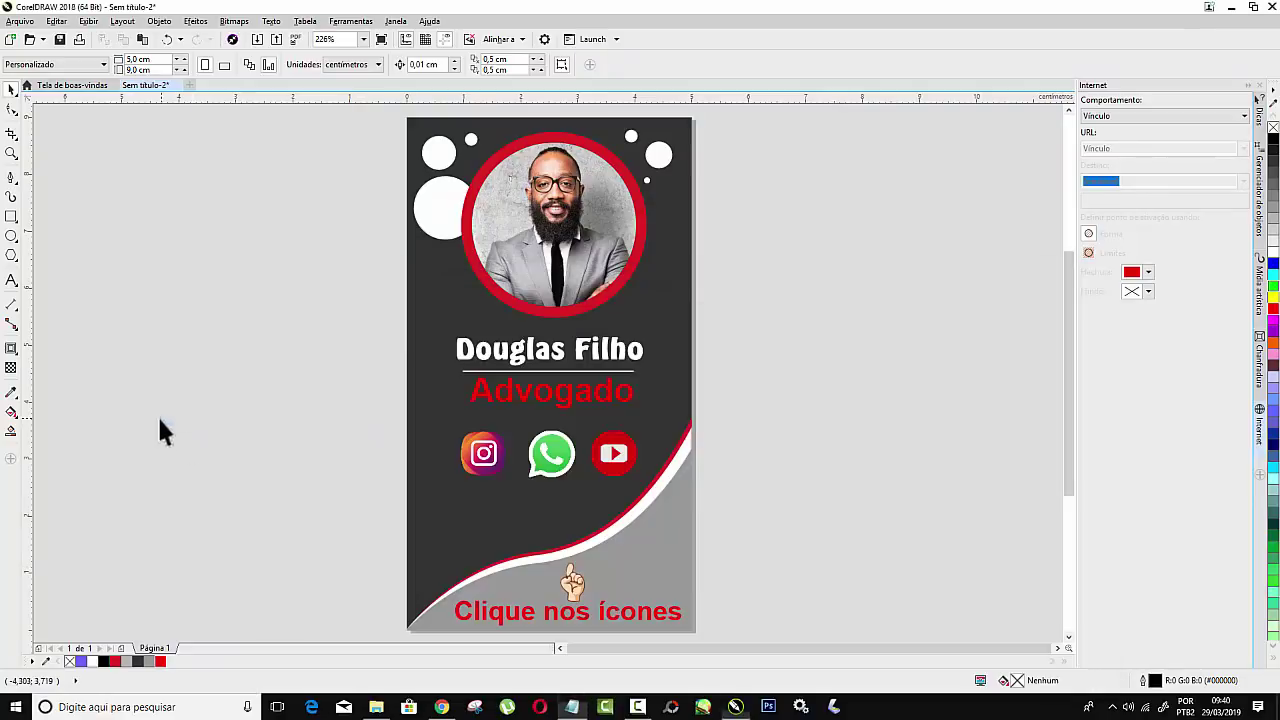
{"action": "left_click", "coordinate": [483, 455]}
{"action": "left_click", "coordinate": [1116, 148]}
{"action": "type", "text": "https://goo.gl/nwUTKF"}
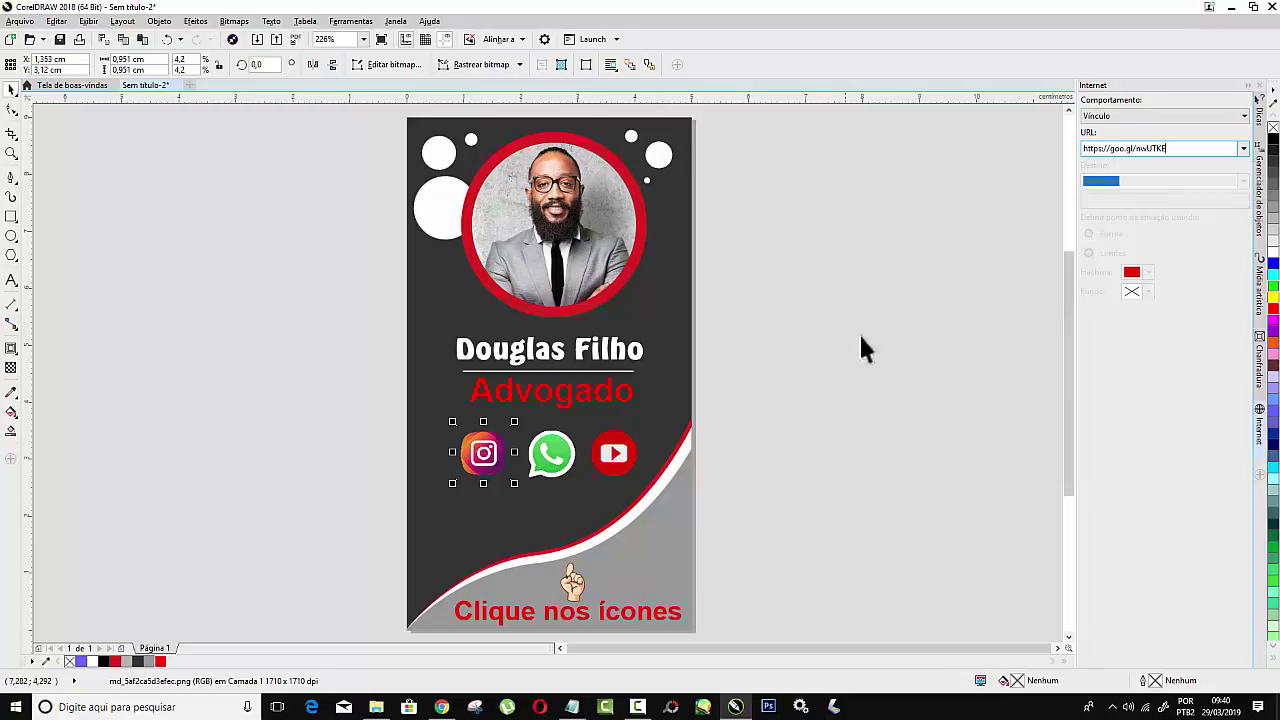
{"action": "left_click", "coordinate": [884, 323]}
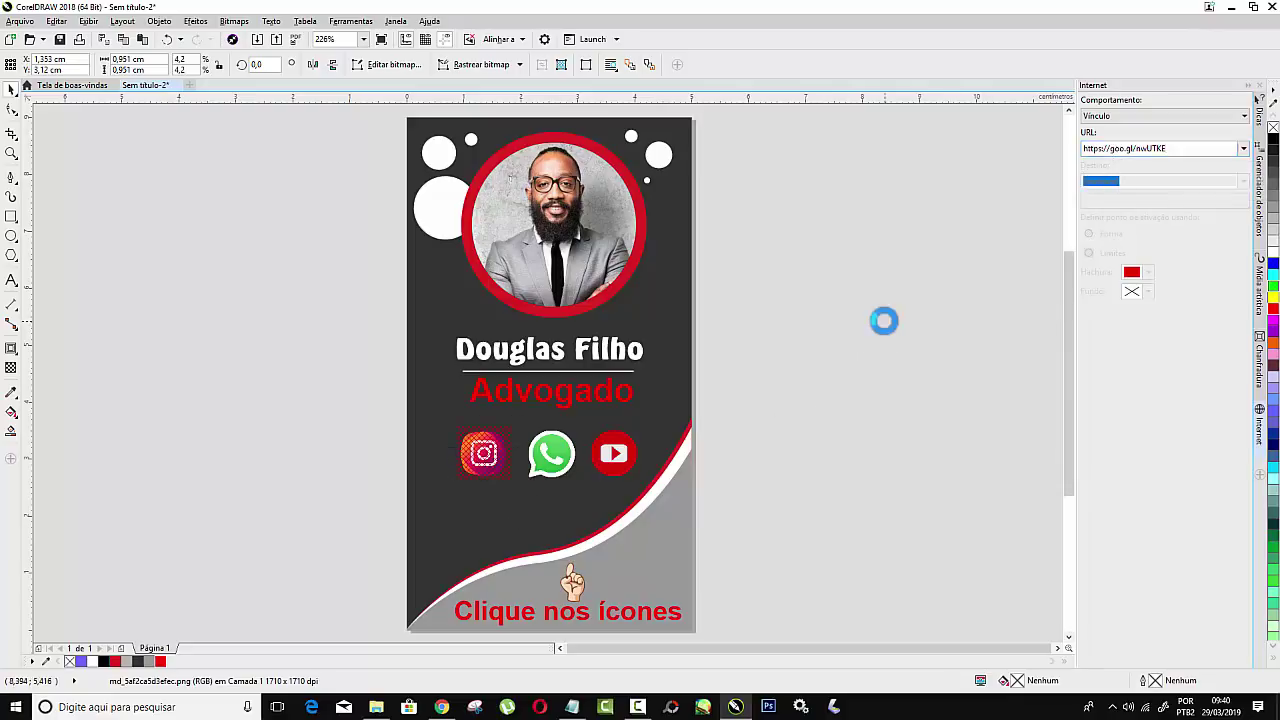
Step: Set the hatch colour of the Instagram icon's link hotspot to none
{"action": "left_click", "coordinate": [475, 466]}
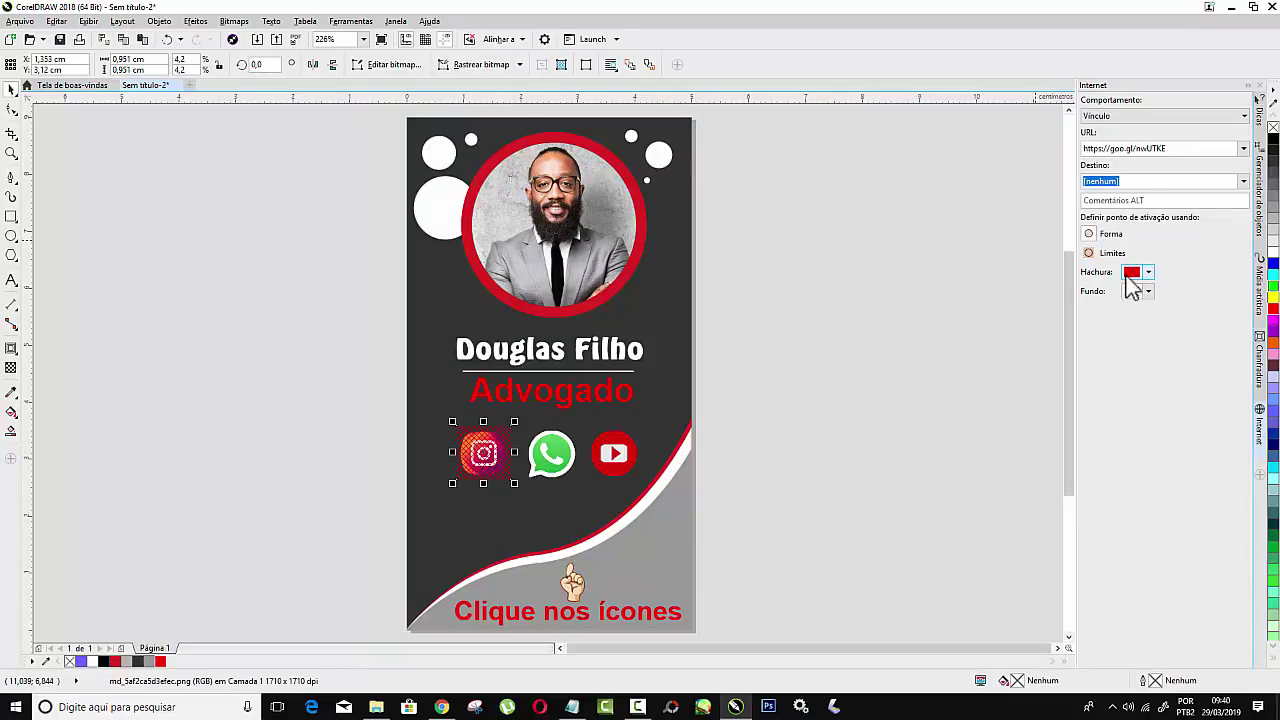
{"action": "left_click", "coordinate": [1148, 272]}
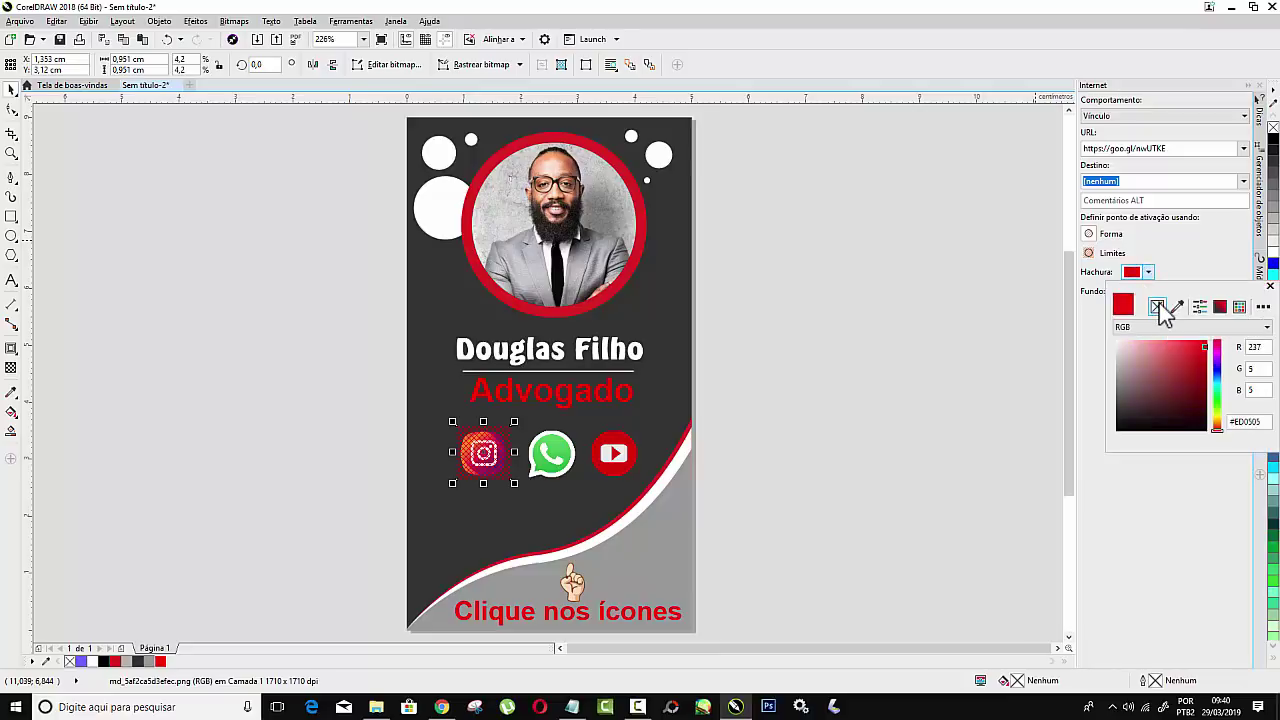
{"action": "left_click", "coordinate": [1157, 306]}
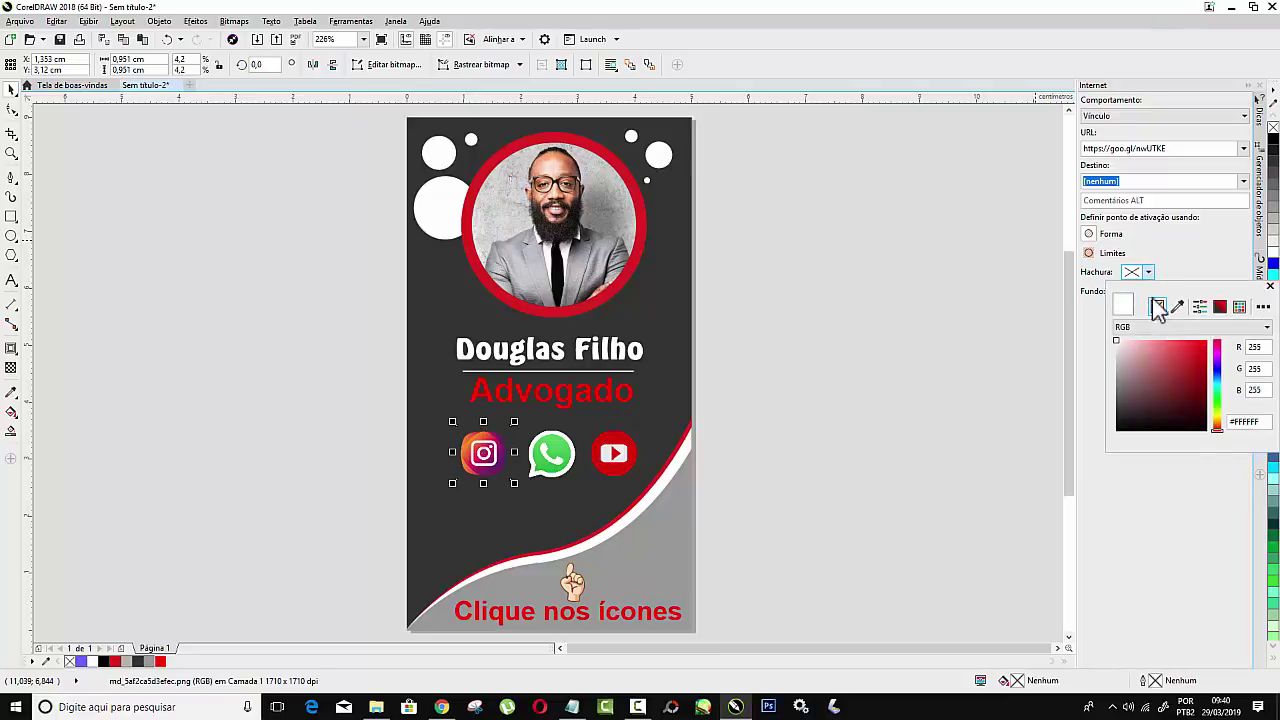
{"action": "left_click", "coordinate": [1270, 290]}
{"action": "left_click", "coordinate": [954, 283]}
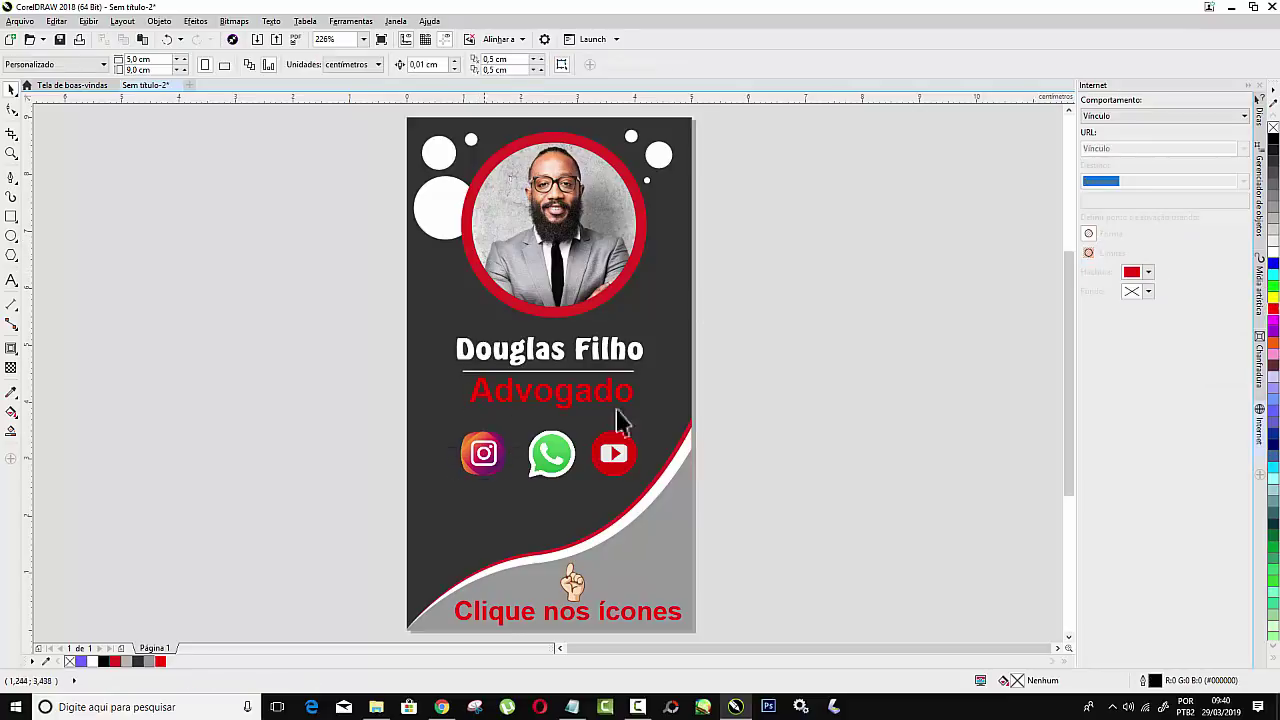
{"action": "left_click", "coordinate": [572, 706]}
{"action": "left_click_drag", "start_coordinate": [421, 476], "coordinate": [268, 481]}
{"action": "key", "text": "ctrl+c"}
{"action": "right_click", "coordinate": [268, 481]}
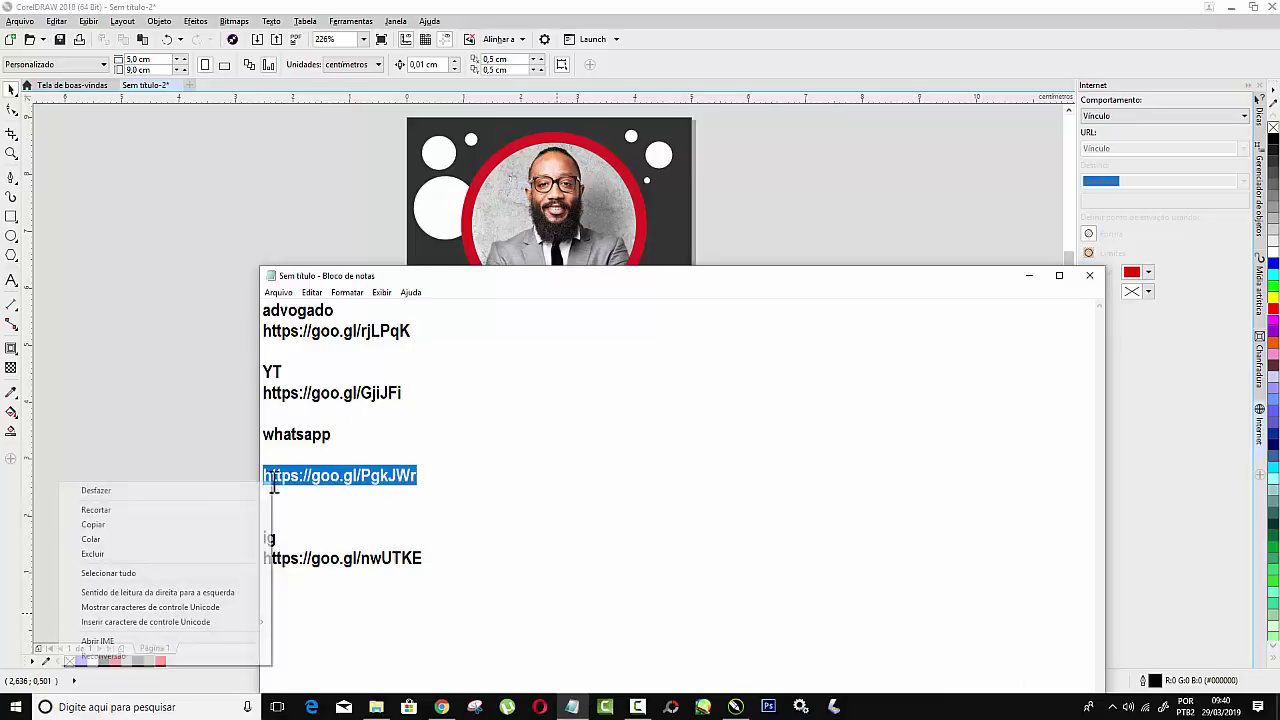
{"action": "left_click", "coordinate": [160, 524]}
{"action": "left_click", "coordinate": [145, 456]}
{"action": "left_click", "coordinate": [553, 452]}
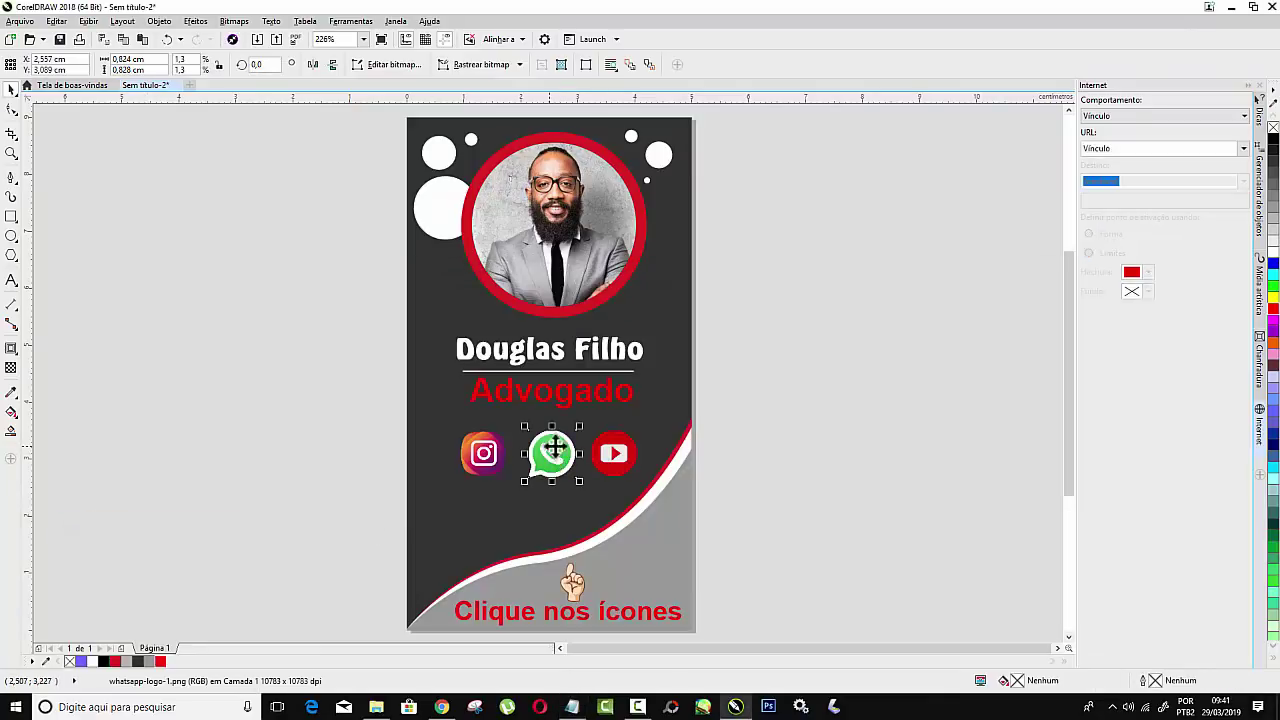
{"action": "double_click", "coordinate": [1102, 148]}
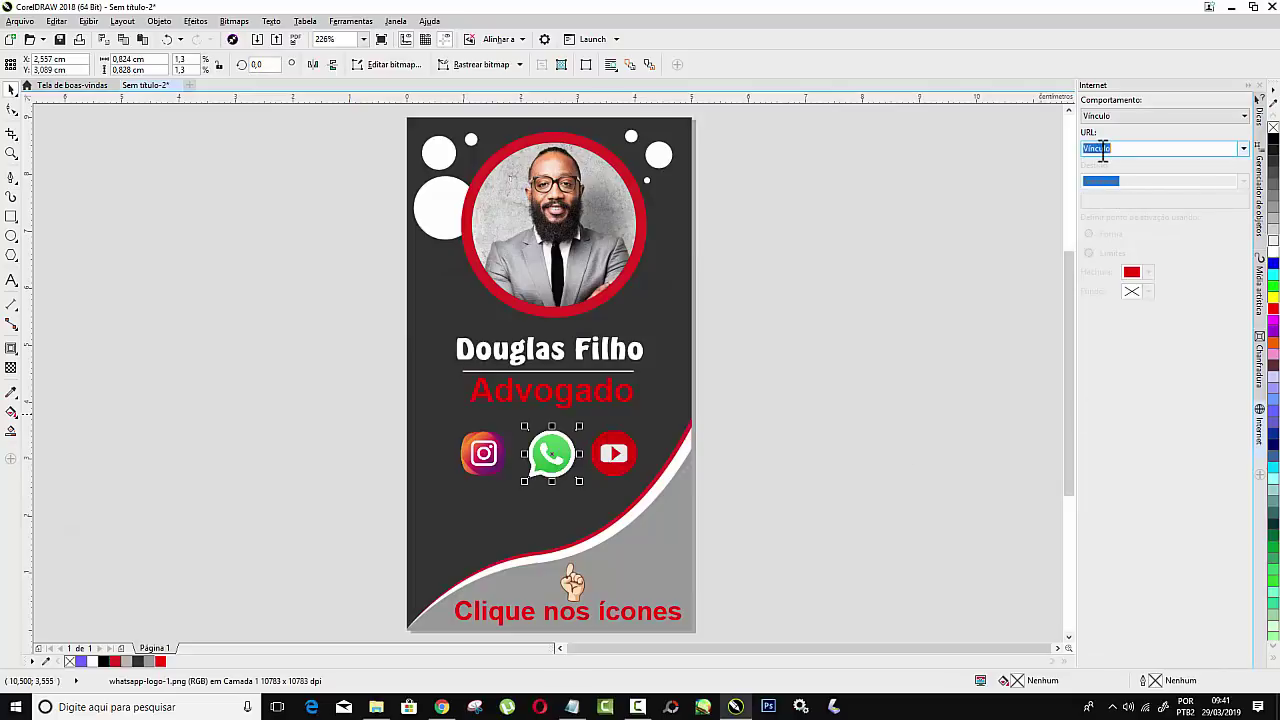
{"action": "key", "text": "ctrl+v"}
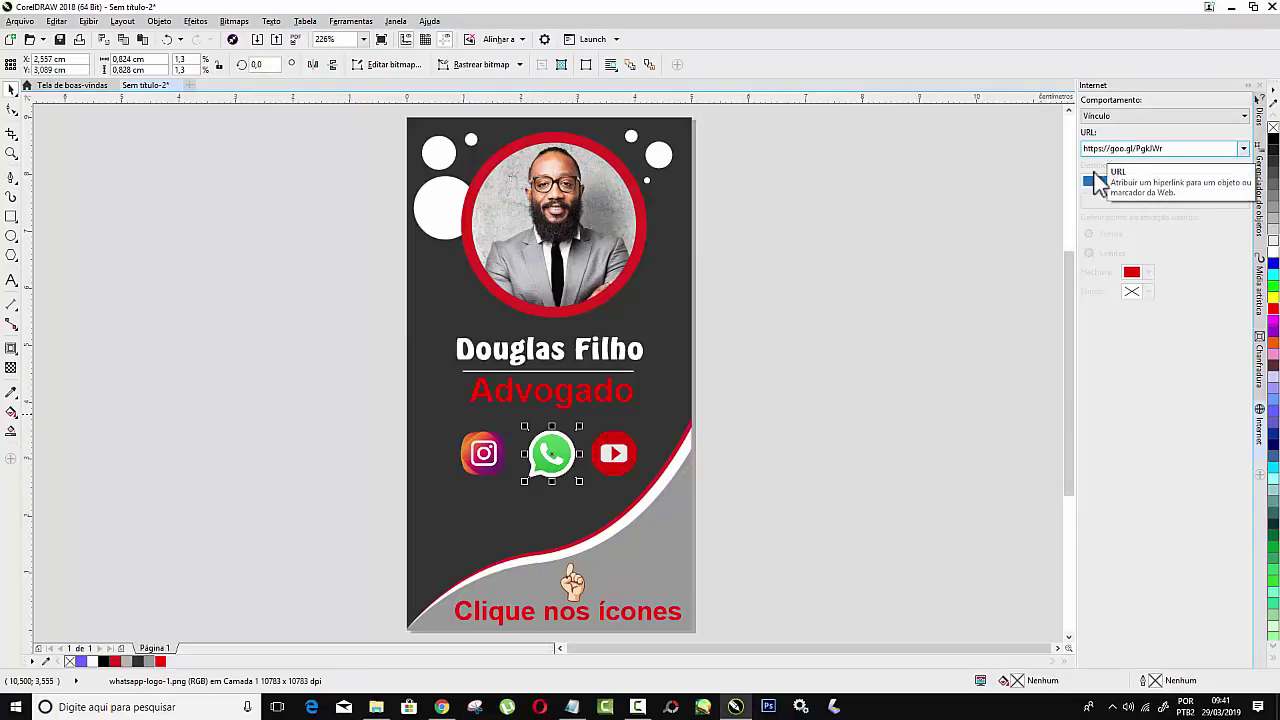
{"action": "key", "text": "Return"}
{"action": "left_click", "coordinate": [812, 345]}
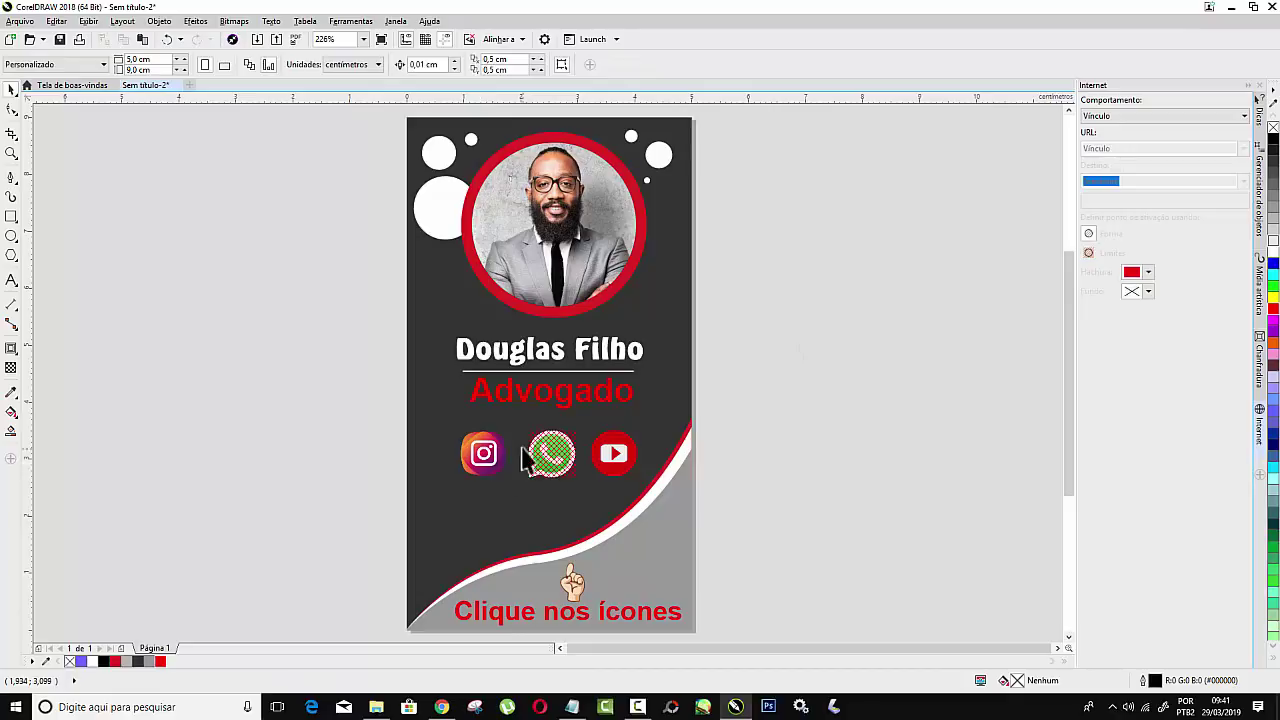
Step: Set the hatch colour of the WhatsApp icon's link hotspot to none
{"action": "left_click", "coordinate": [556, 453]}
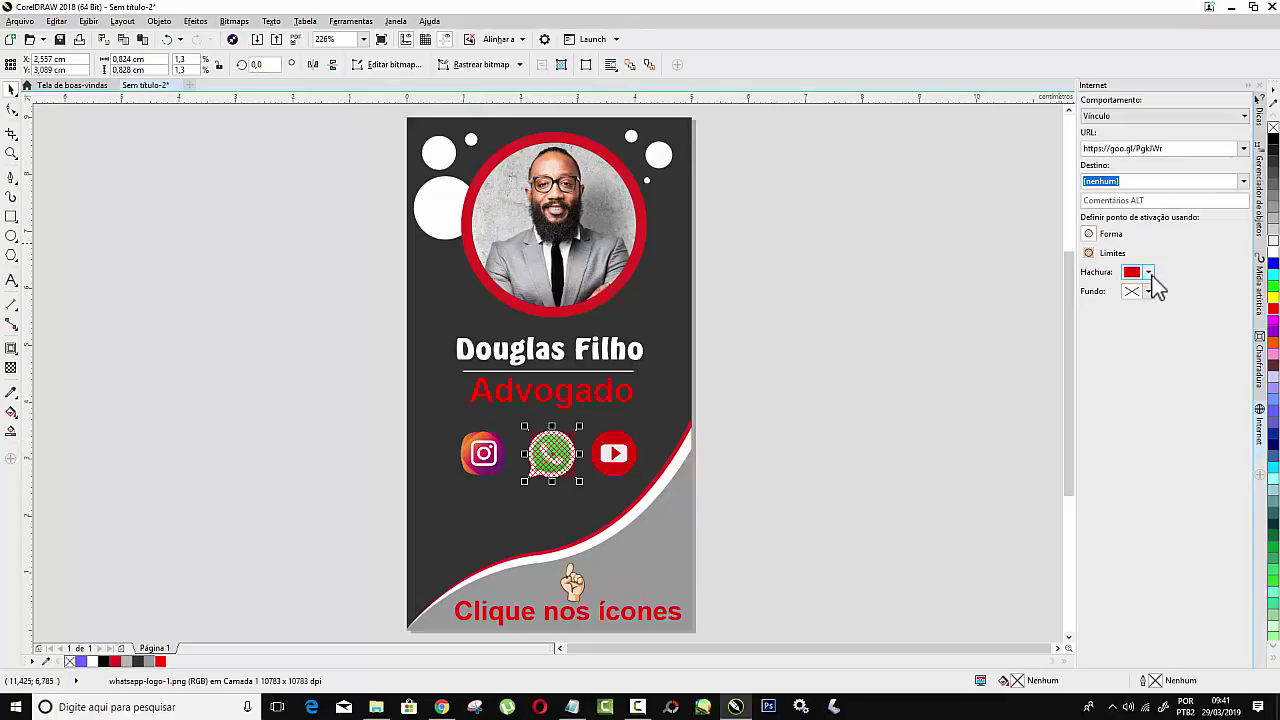
{"action": "left_click", "coordinate": [1149, 272]}
{"action": "left_click", "coordinate": [1156, 305]}
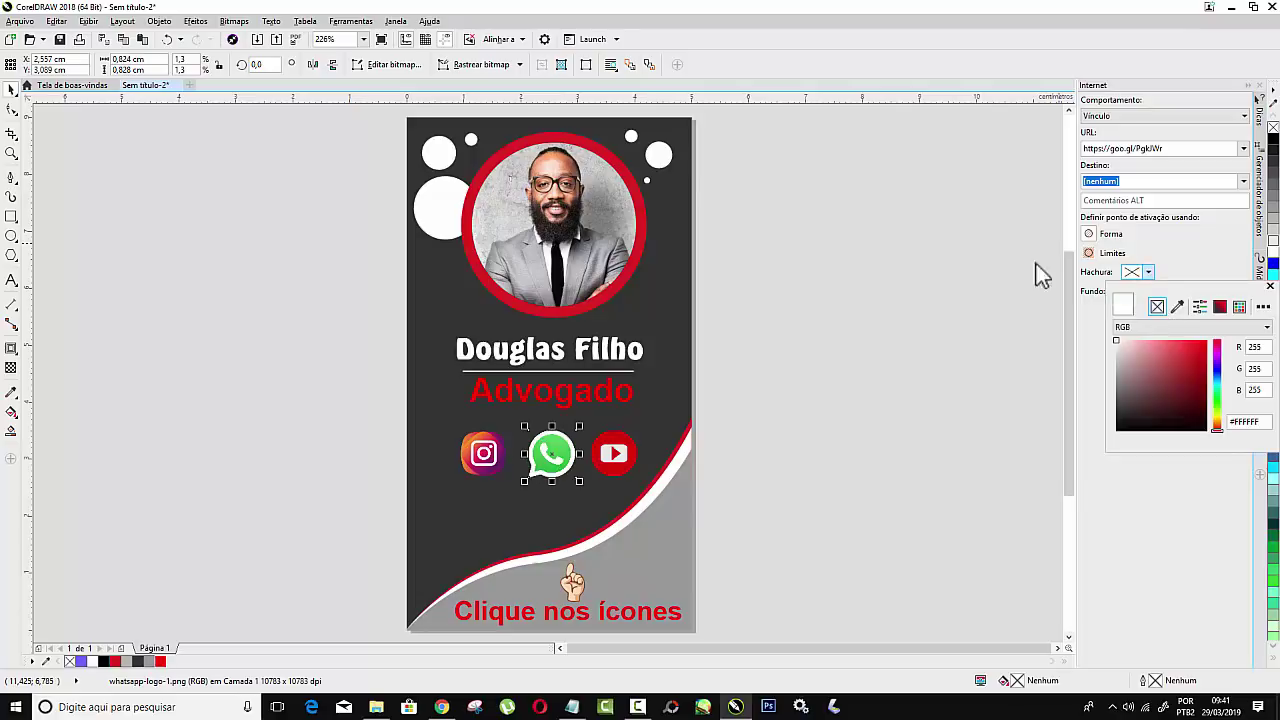
{"action": "left_click", "coordinate": [912, 168]}
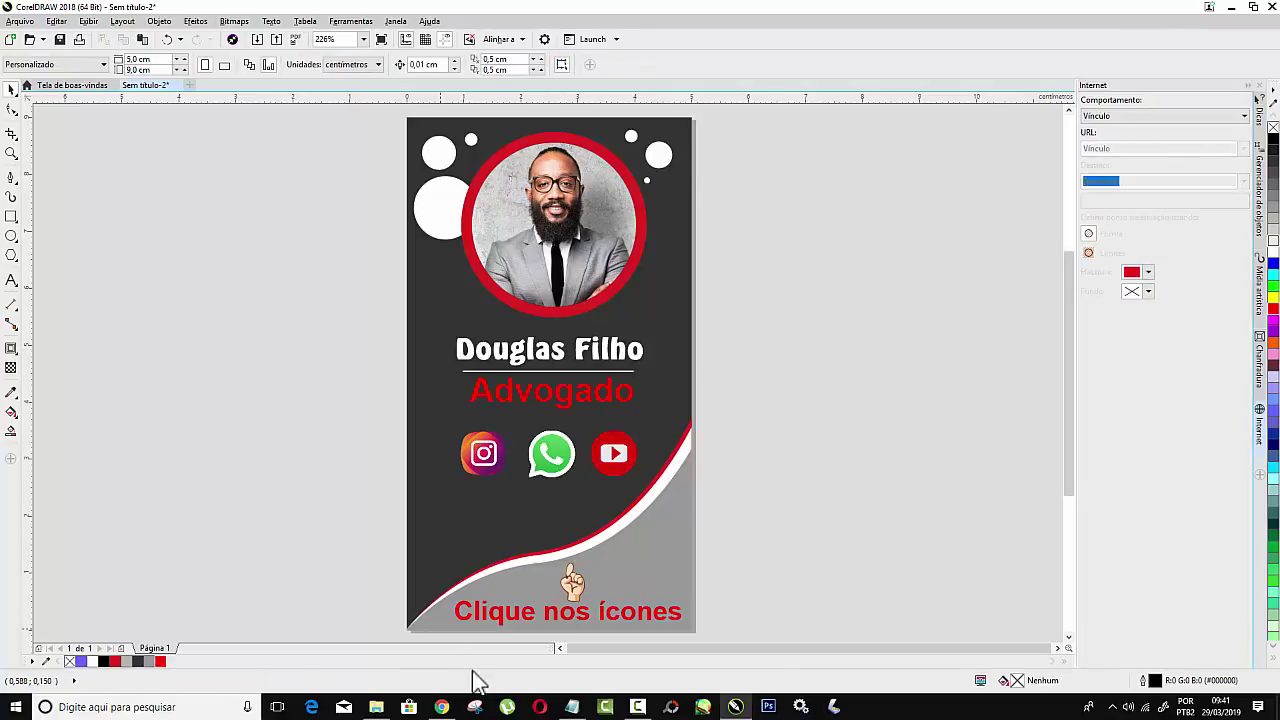
{"action": "left_click", "coordinate": [572, 707]}
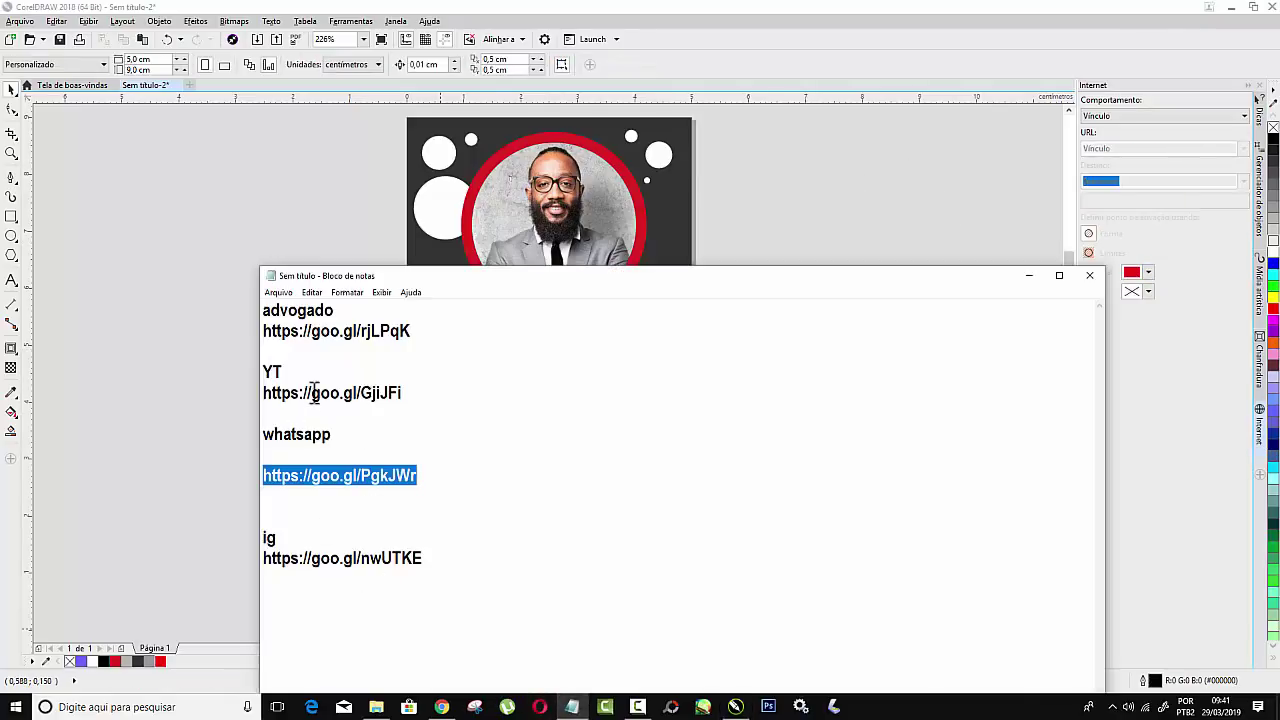
{"action": "left_click_drag", "start_coordinate": [402, 392], "coordinate": [262, 393]}
{"action": "key", "text": "ctrl+c"}
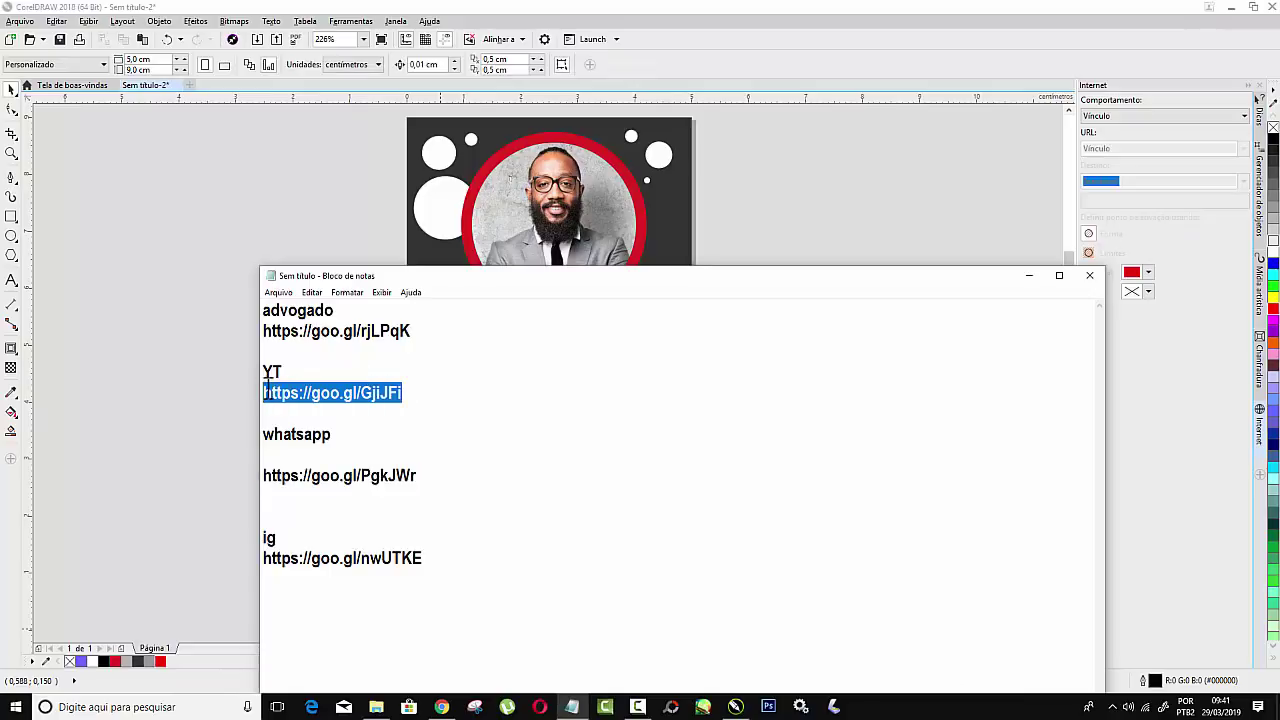
{"action": "right_click", "coordinate": [276, 396]}
{"action": "left_click", "coordinate": [130, 433]}
{"action": "left_click", "coordinate": [122, 295]}
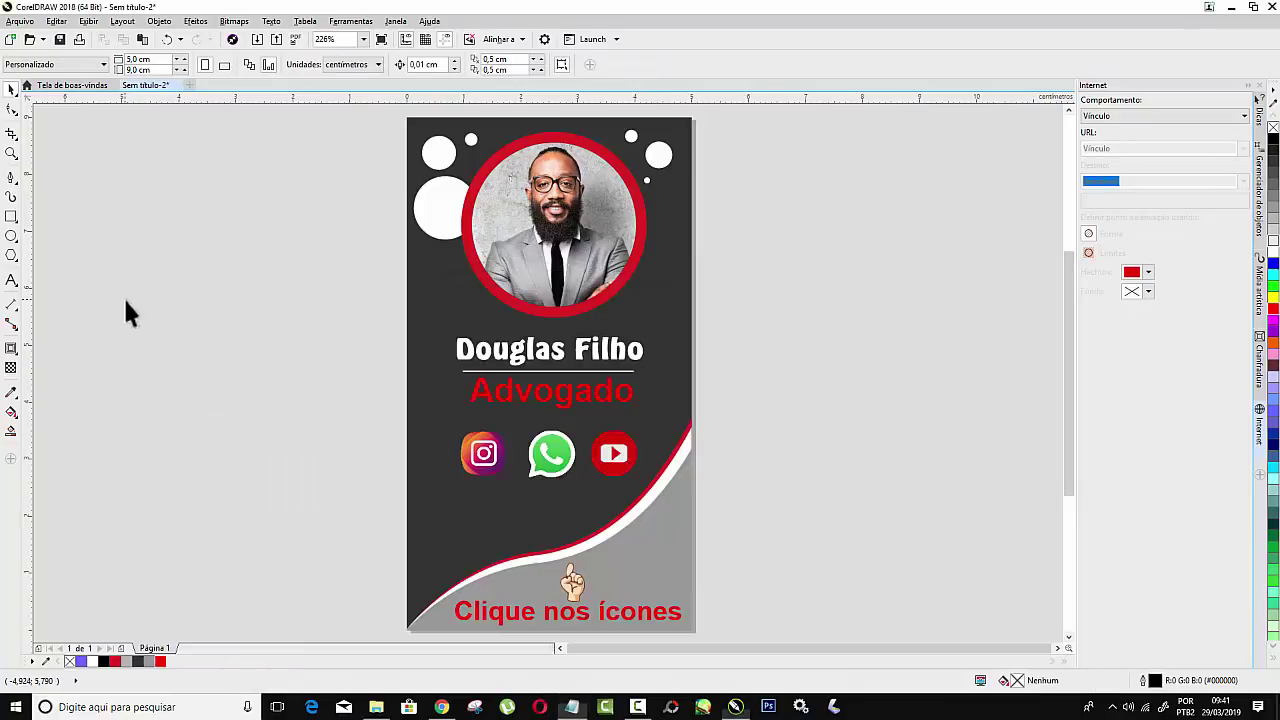
{"action": "left_click", "coordinate": [613, 453]}
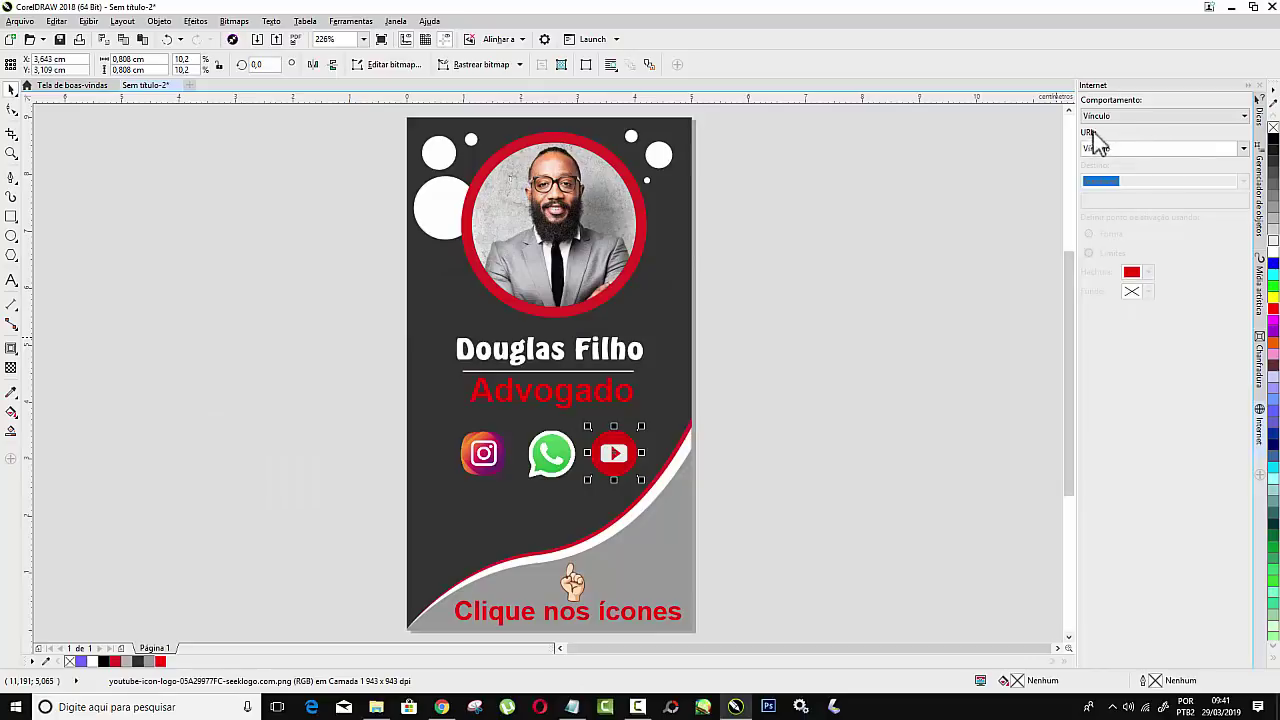
{"action": "double_click", "coordinate": [1131, 148]}
{"action": "key", "text": "ctrl+v"}
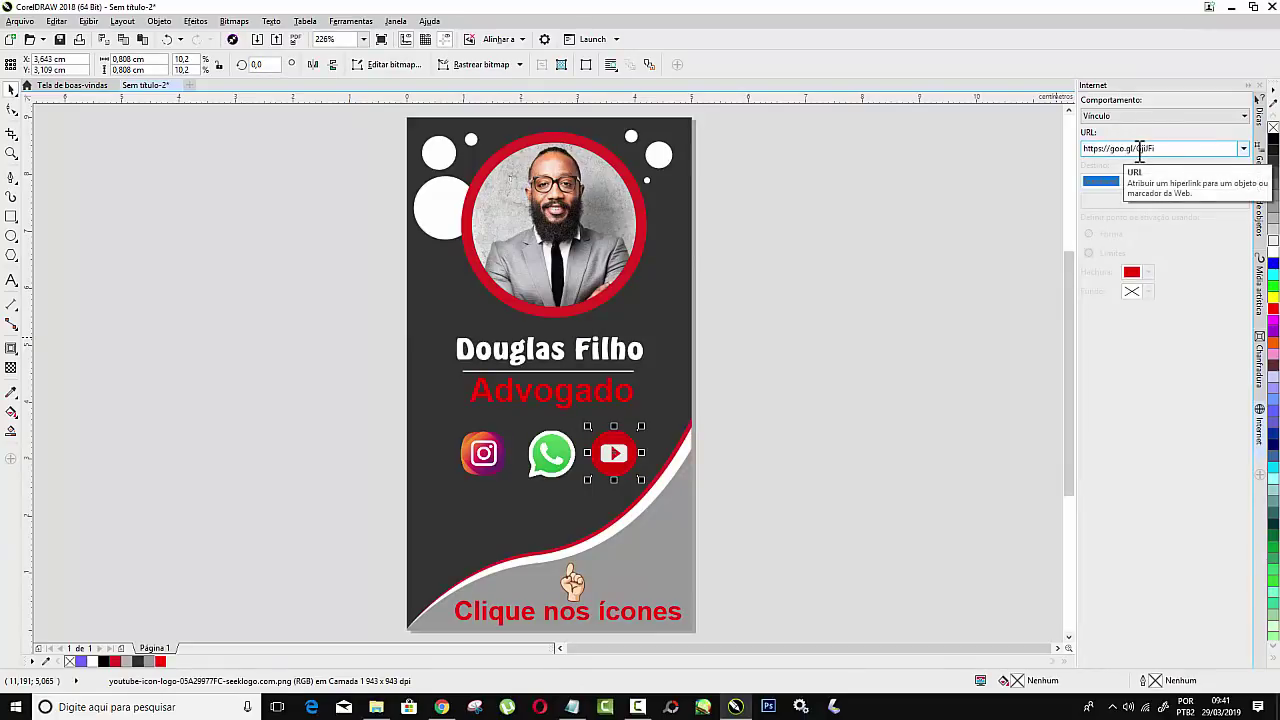
{"action": "left_click", "coordinate": [955, 278]}
Step: Set the hatch colour of the YouTube icon's link hotspot to none and deselect the icon
{"action": "left_click", "coordinate": [603, 451]}
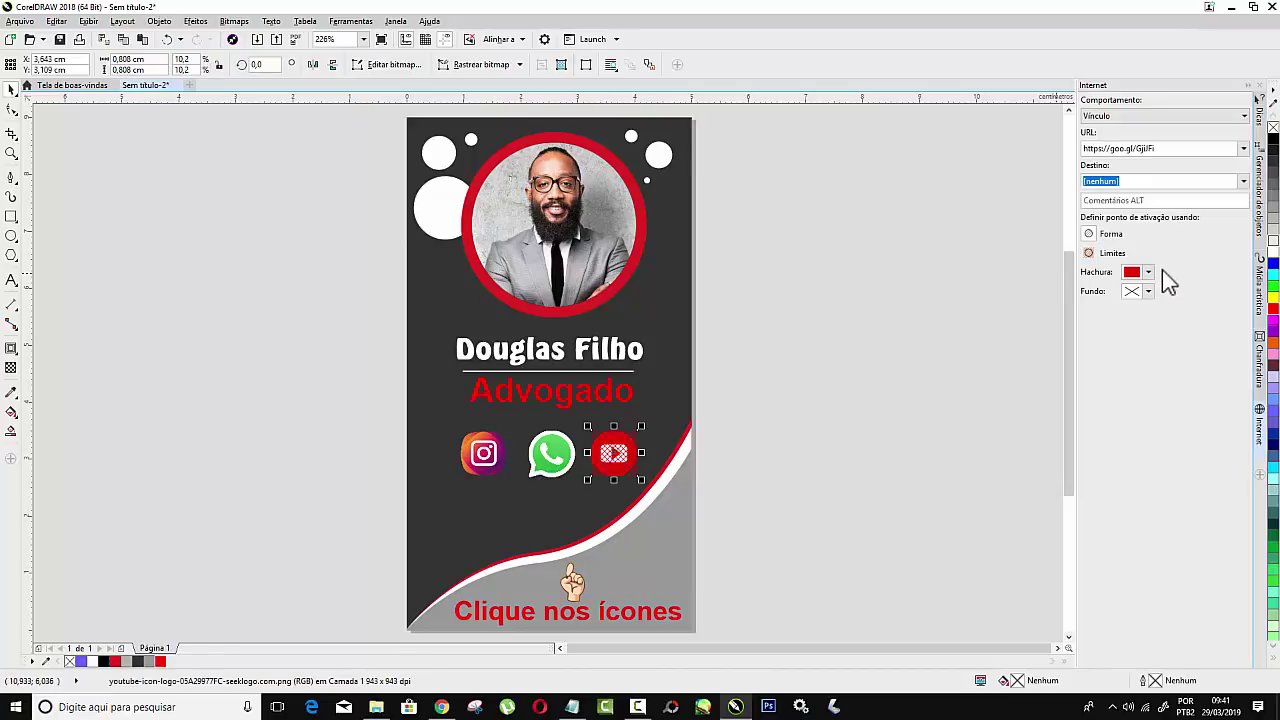
{"action": "left_click", "coordinate": [1149, 272]}
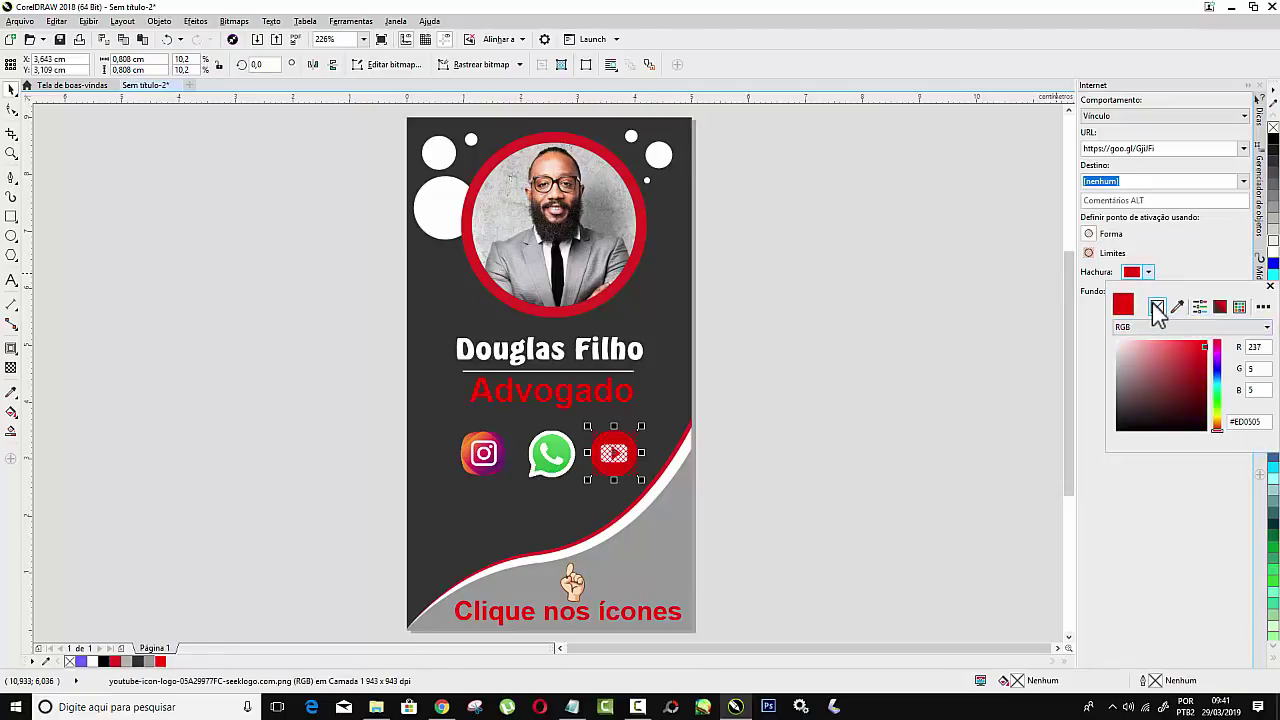
{"action": "left_click", "coordinate": [1157, 306]}
{"action": "left_click", "coordinate": [1020, 277]}
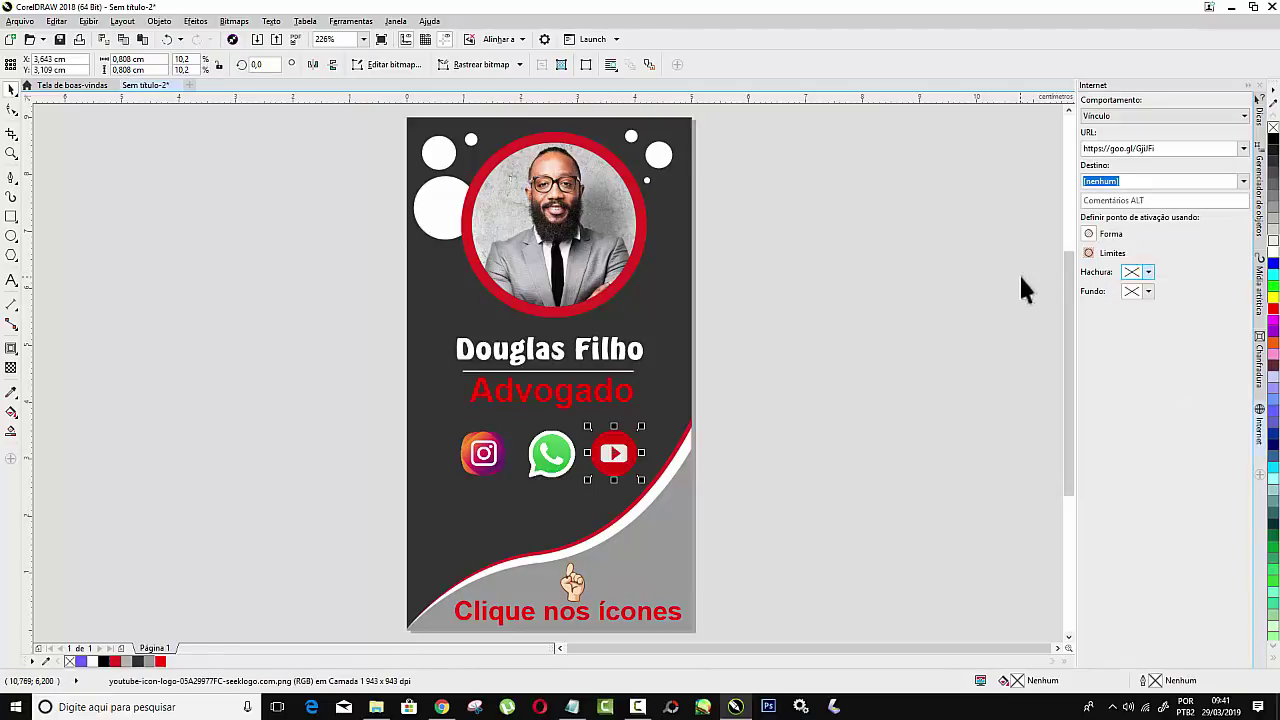
{"action": "left_click", "coordinate": [842, 332]}
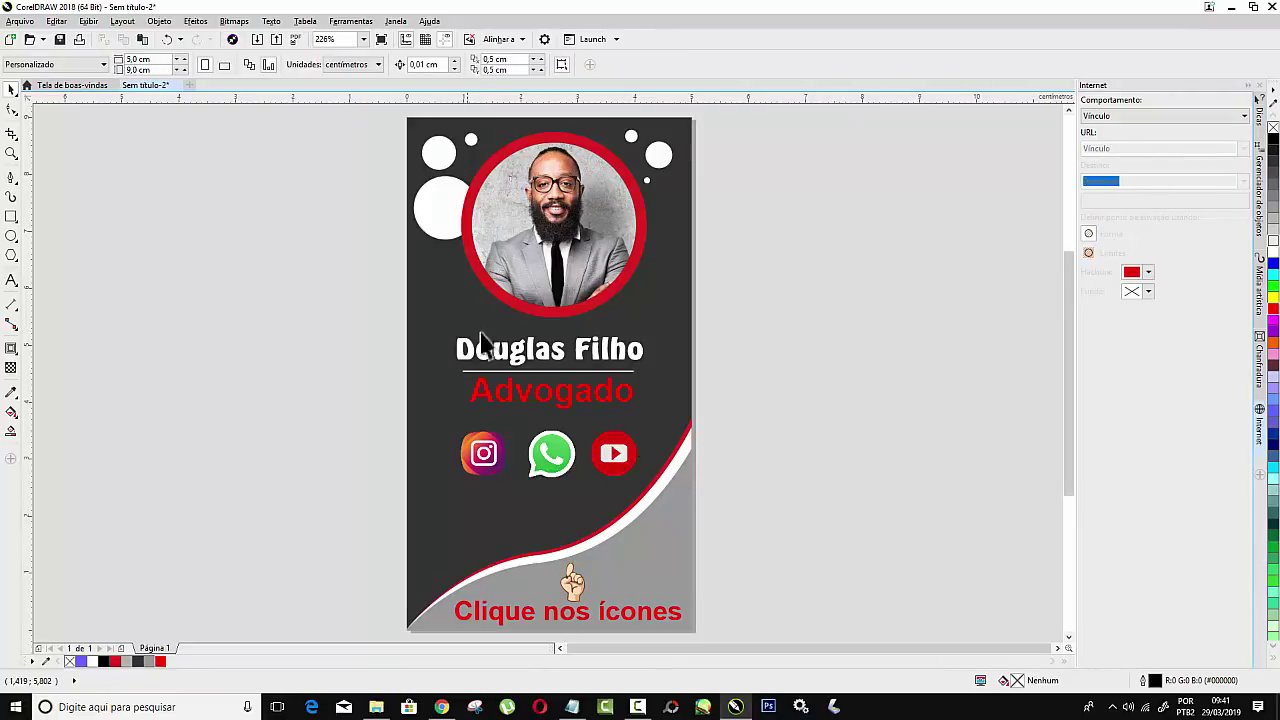
Step: Check the URLs assigned to the Advogado text and the Instagram, WhatsApp and YouTube icons
{"action": "left_click", "coordinate": [586, 404]}
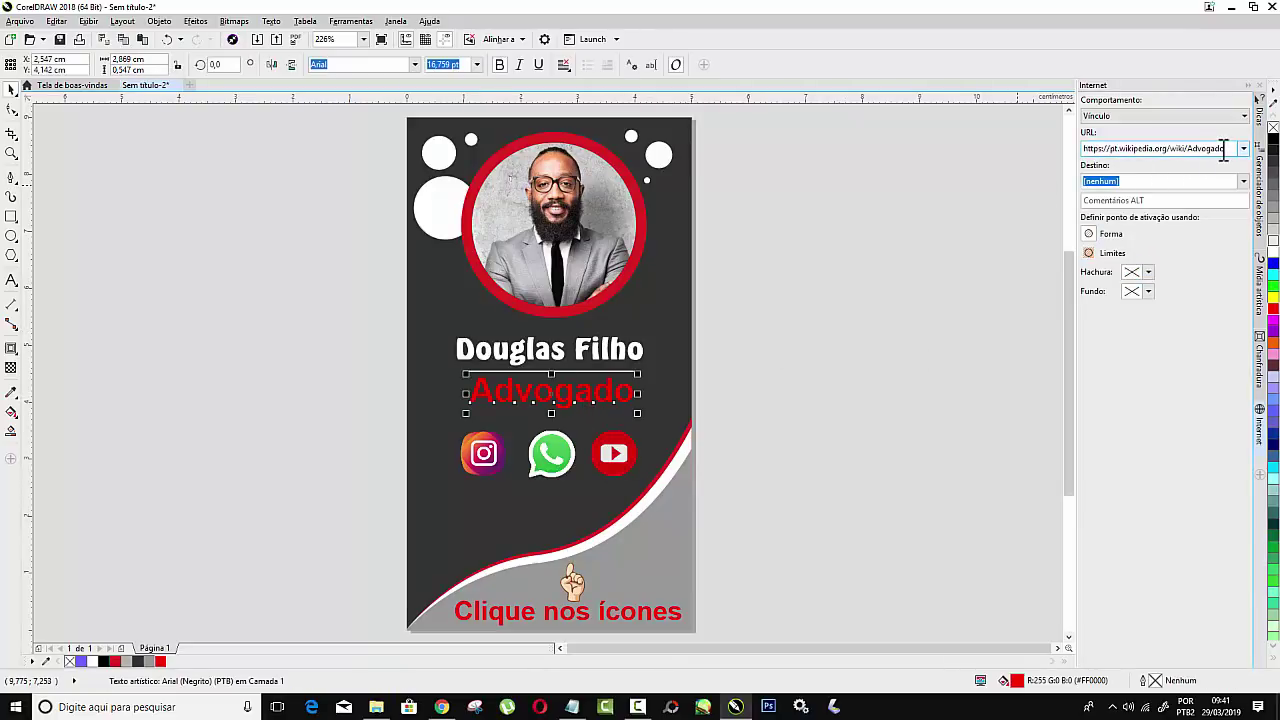
{"action": "left_click", "coordinate": [478, 455]}
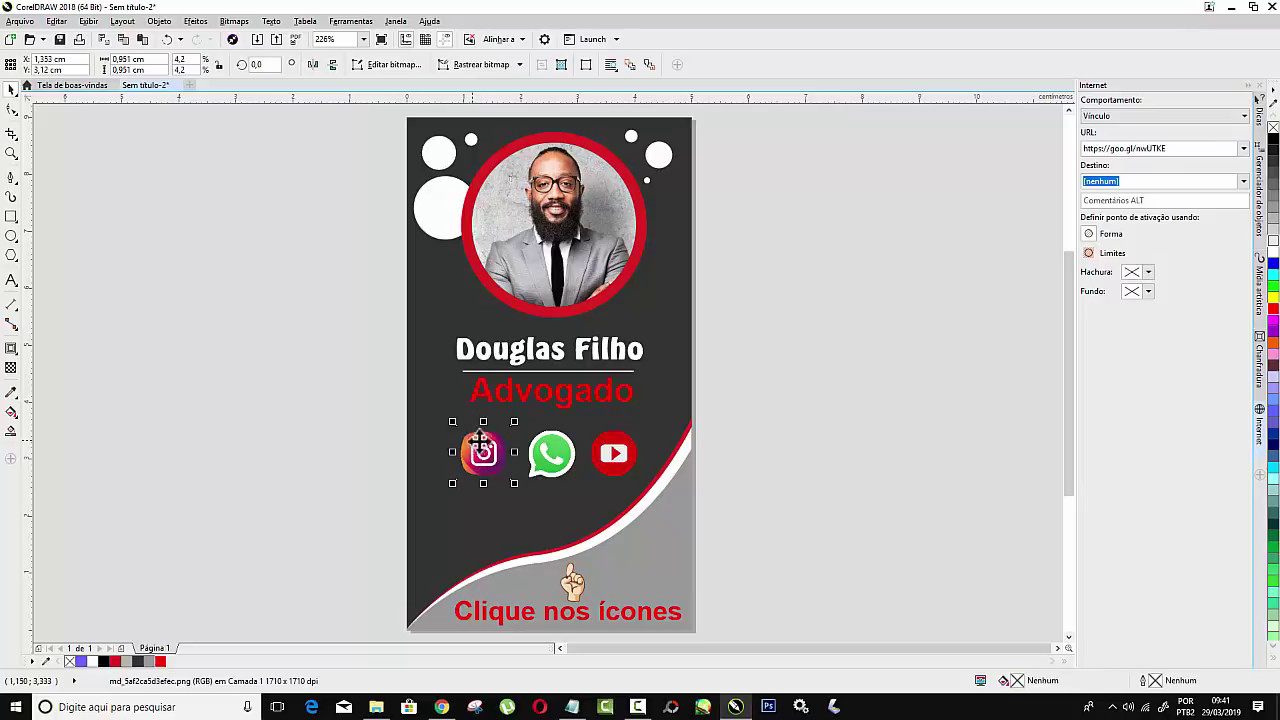
{"action": "left_click", "coordinate": [548, 455]}
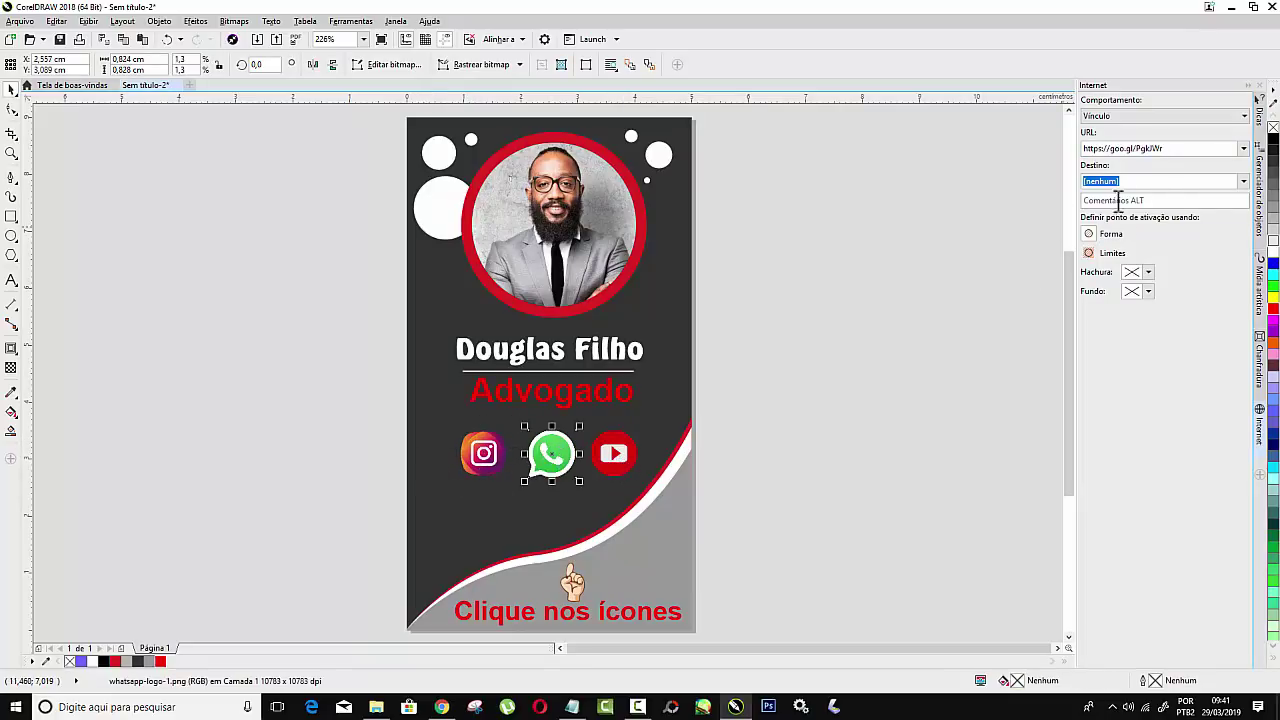
{"action": "left_click", "coordinate": [610, 453]}
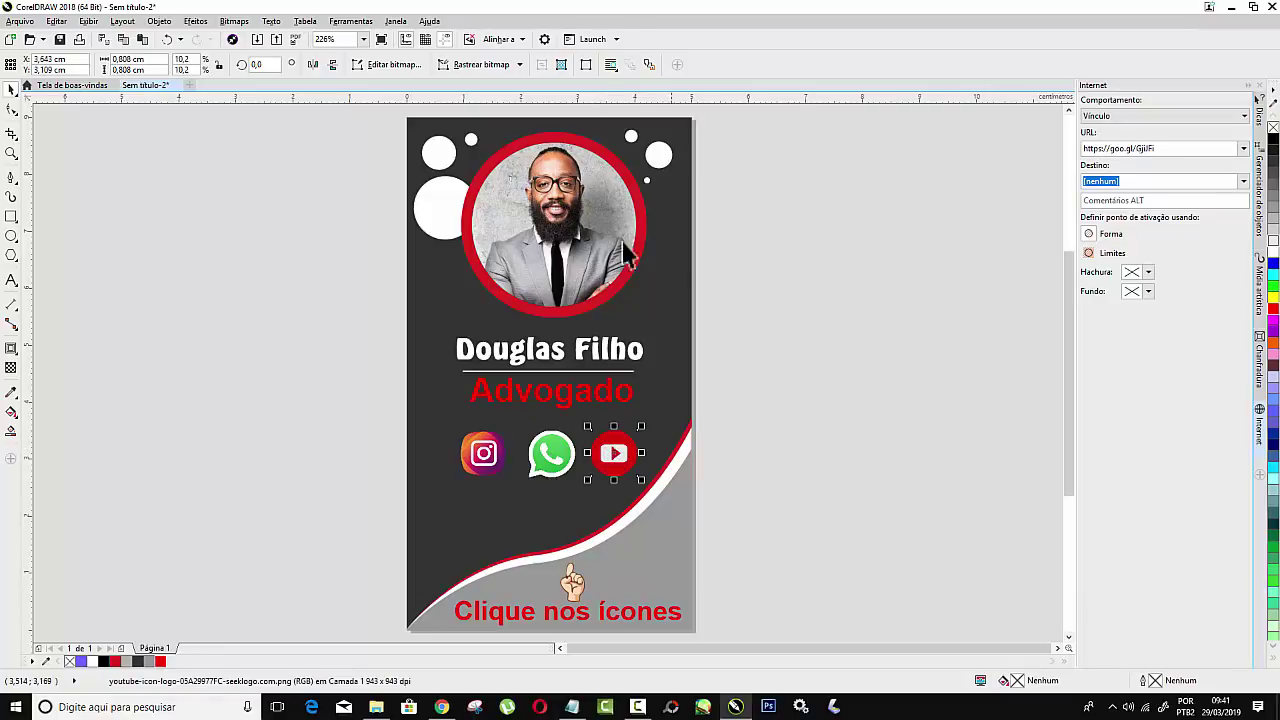
{"action": "left_click", "coordinate": [760, 420]}
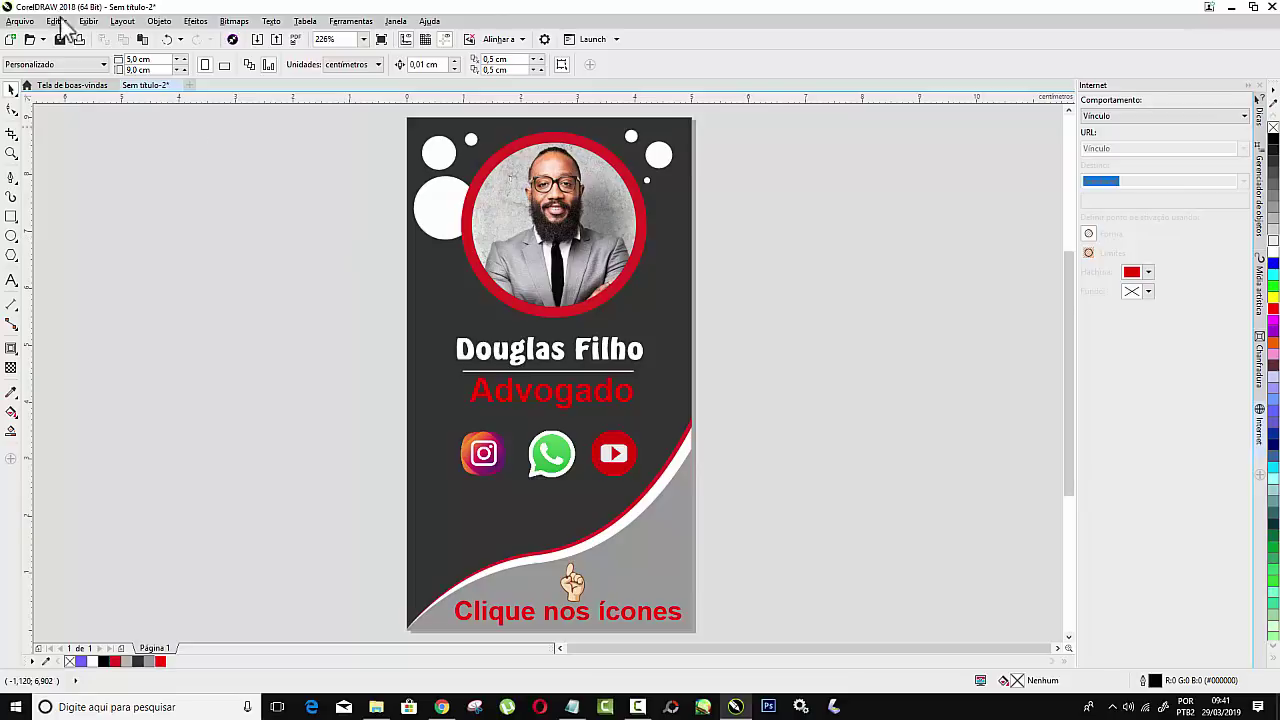
Step: Publish the card as a PDF to the desktop, overwriting the existing file cartao de visitas.pdf
{"action": "left_click", "coordinate": [20, 21]}
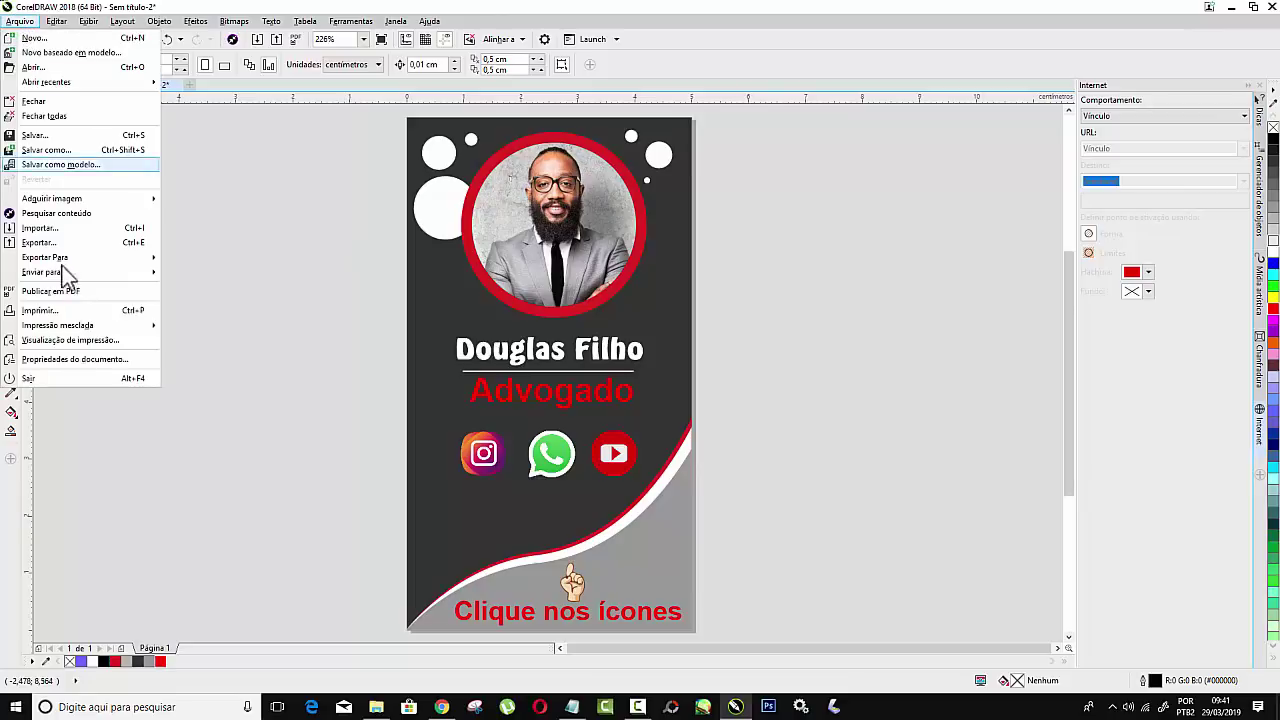
{"action": "left_click", "coordinate": [86, 294]}
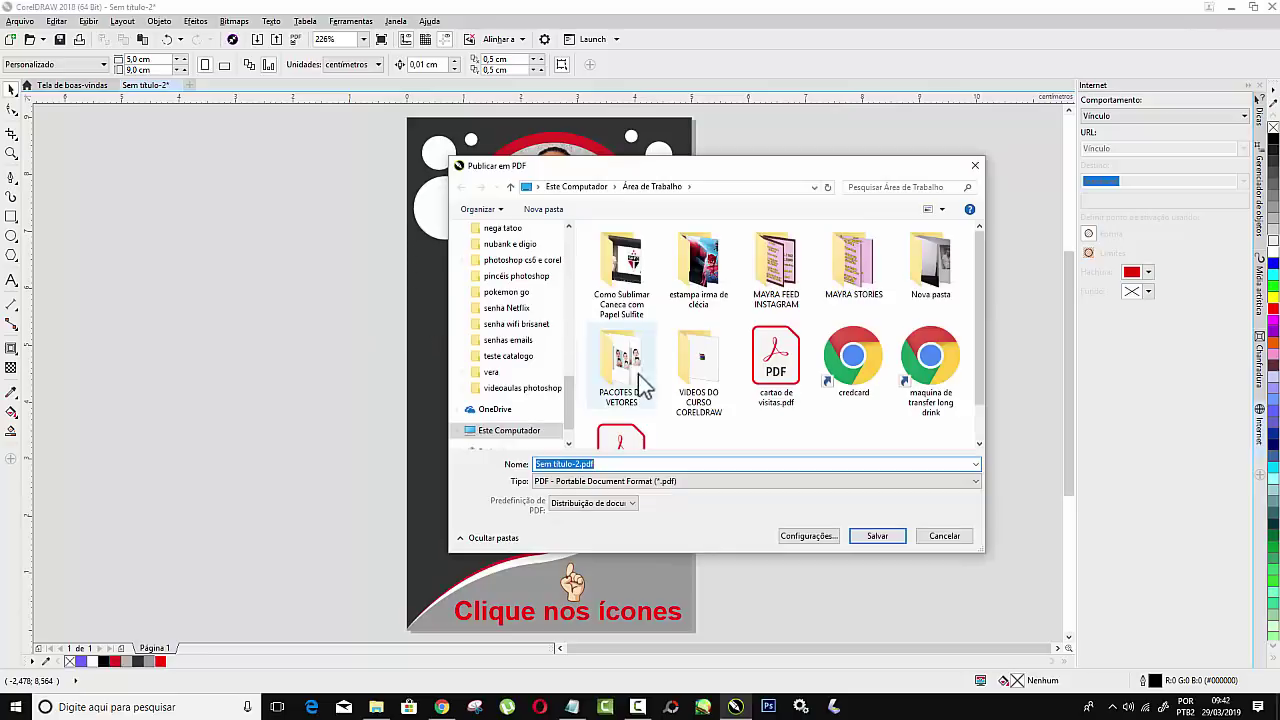
{"action": "left_click", "coordinate": [775, 365]}
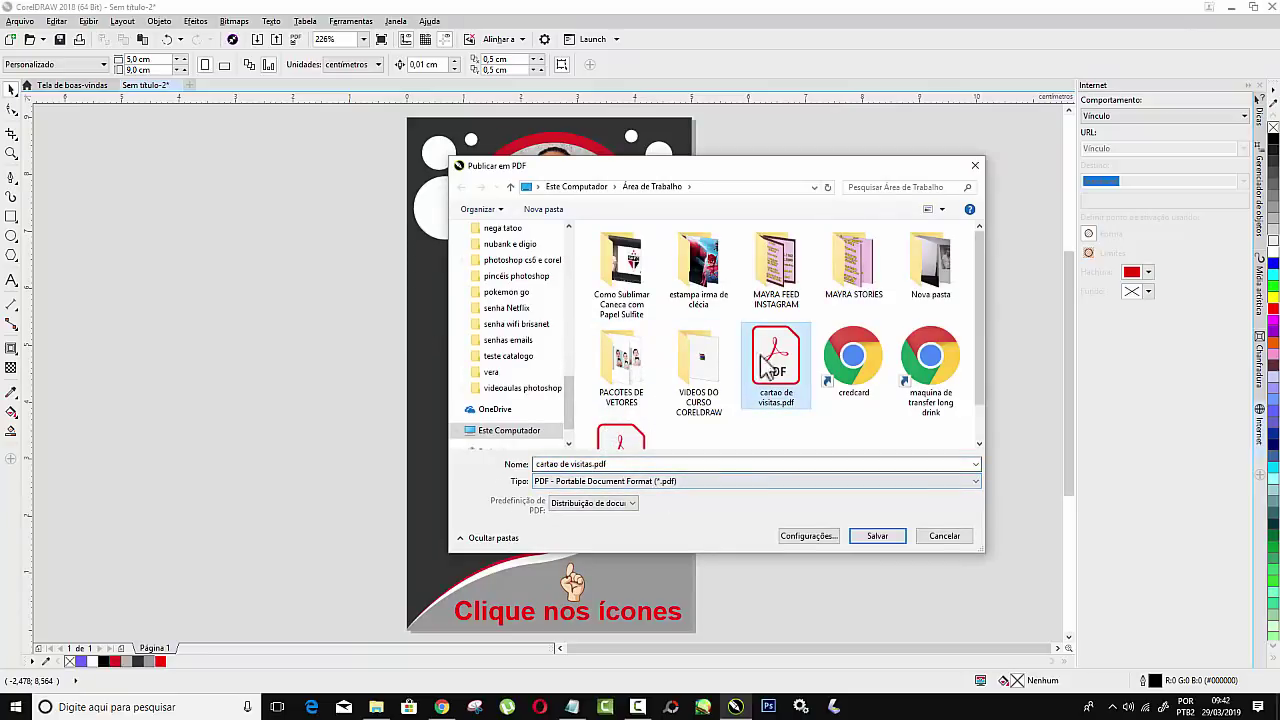
{"action": "left_click", "coordinate": [626, 485]}
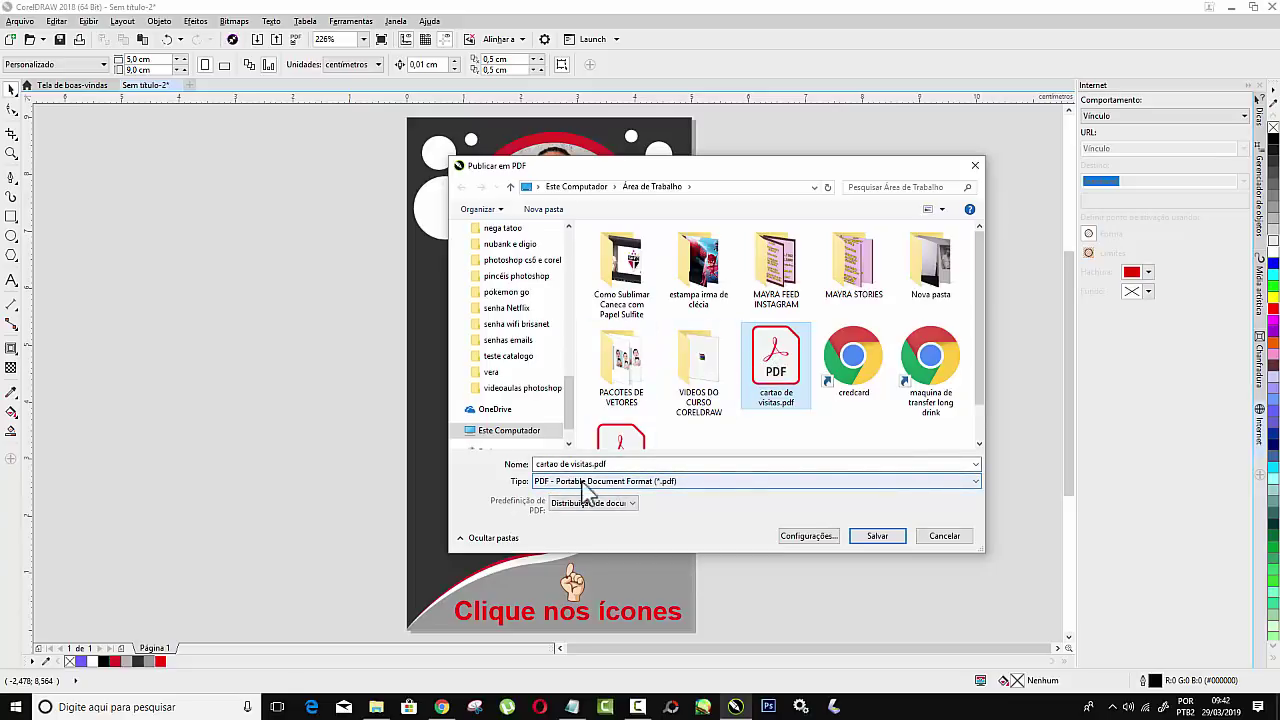
{"action": "left_click", "coordinate": [877, 537]}
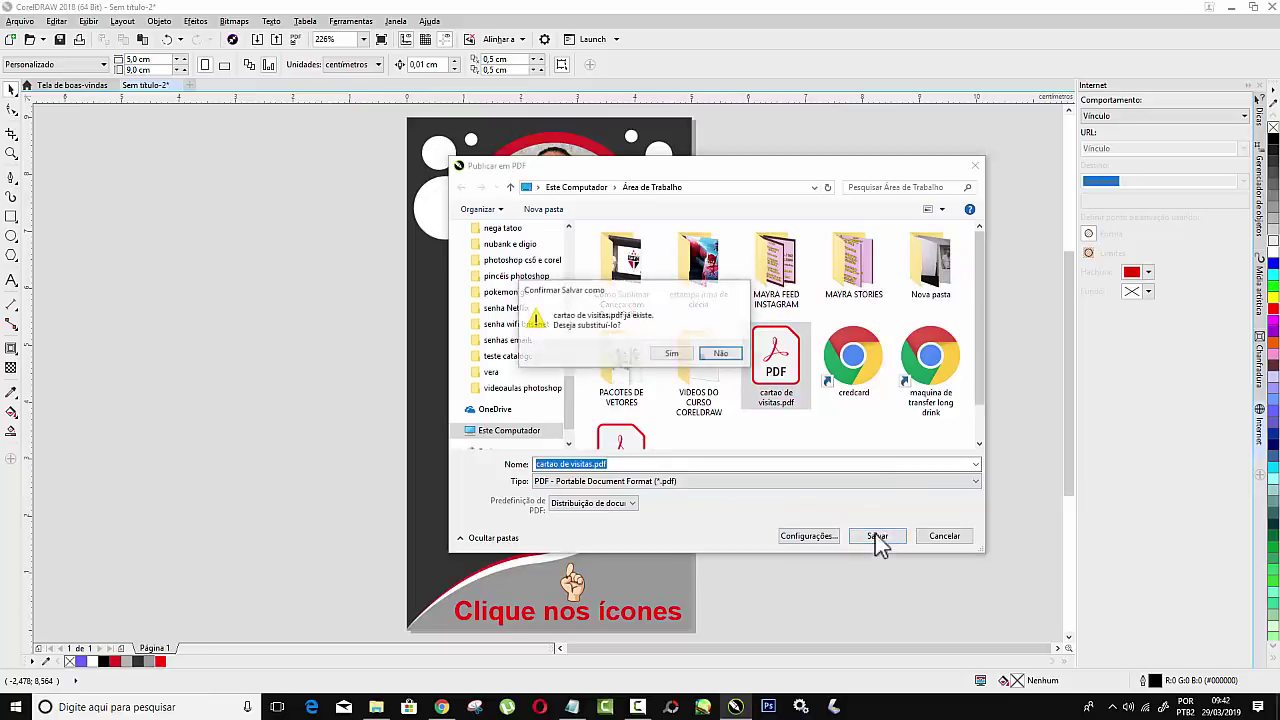
{"action": "left_click", "coordinate": [672, 355]}
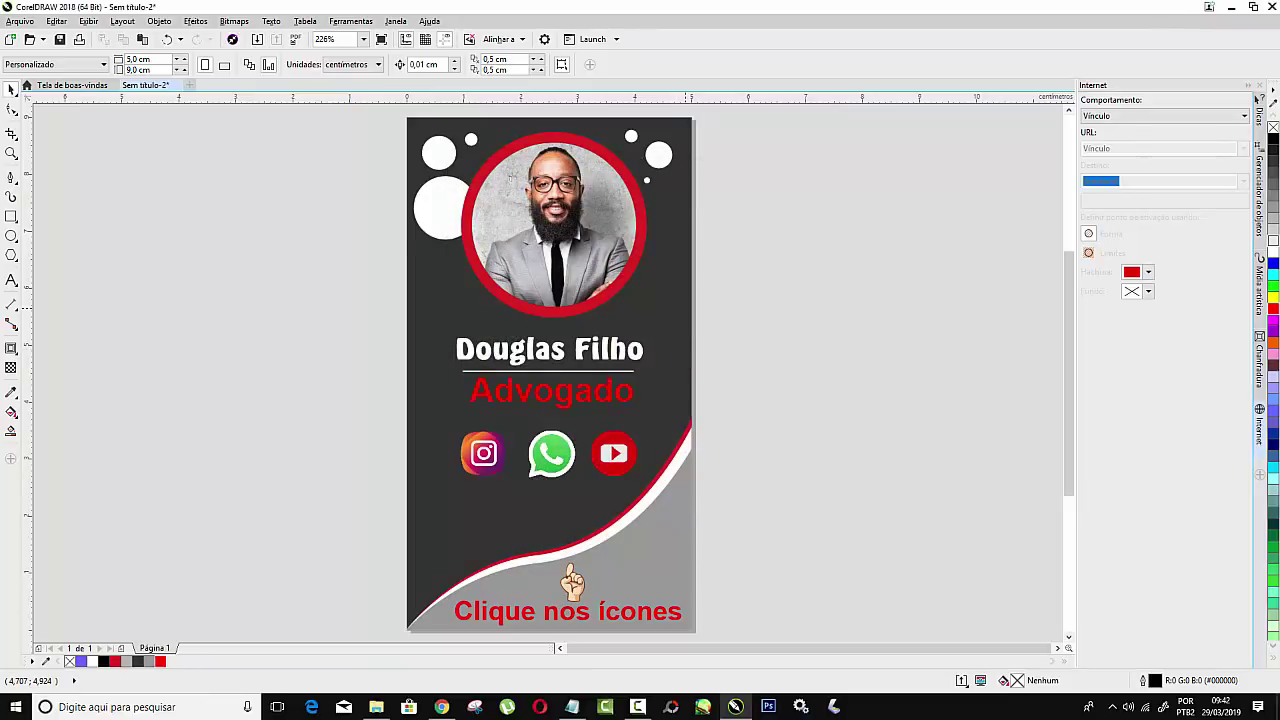
Step: Open cartao de visitas.pdf from the desktop in Adobe Acrobat Reader and display it at 150%
{"action": "left_click", "coordinate": [1277, 707]}
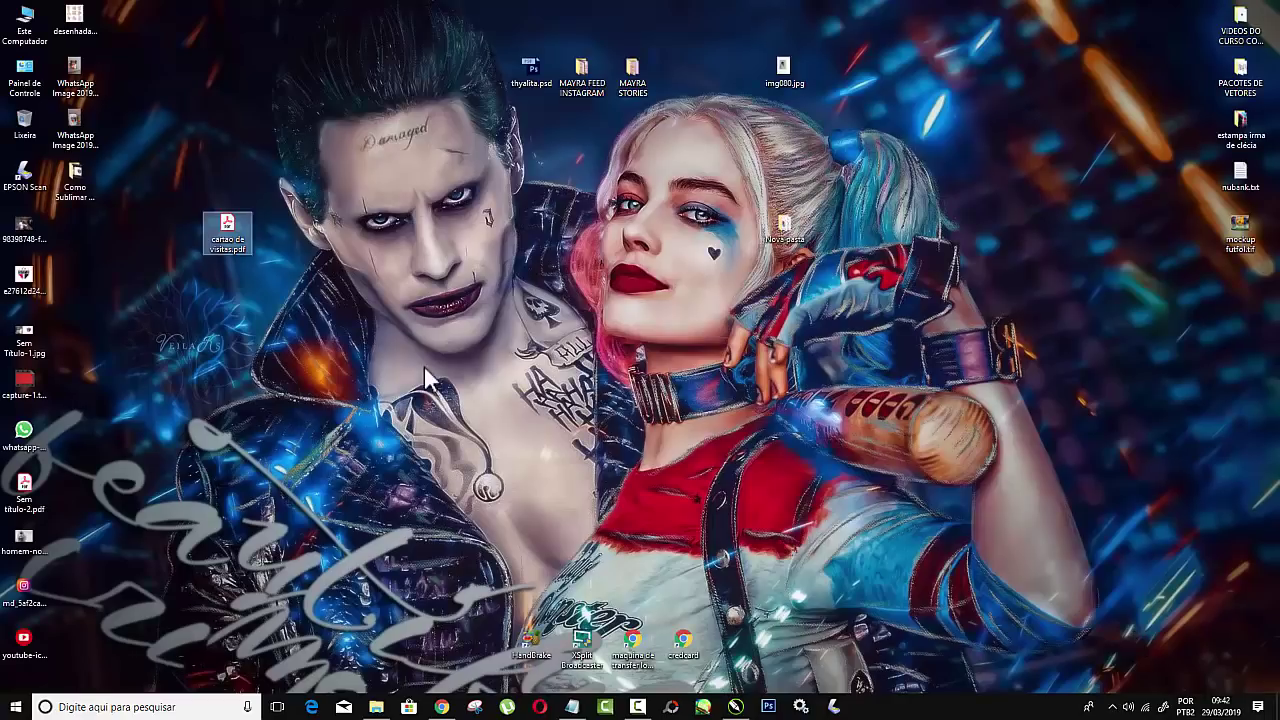
{"action": "left_click", "coordinate": [228, 233]}
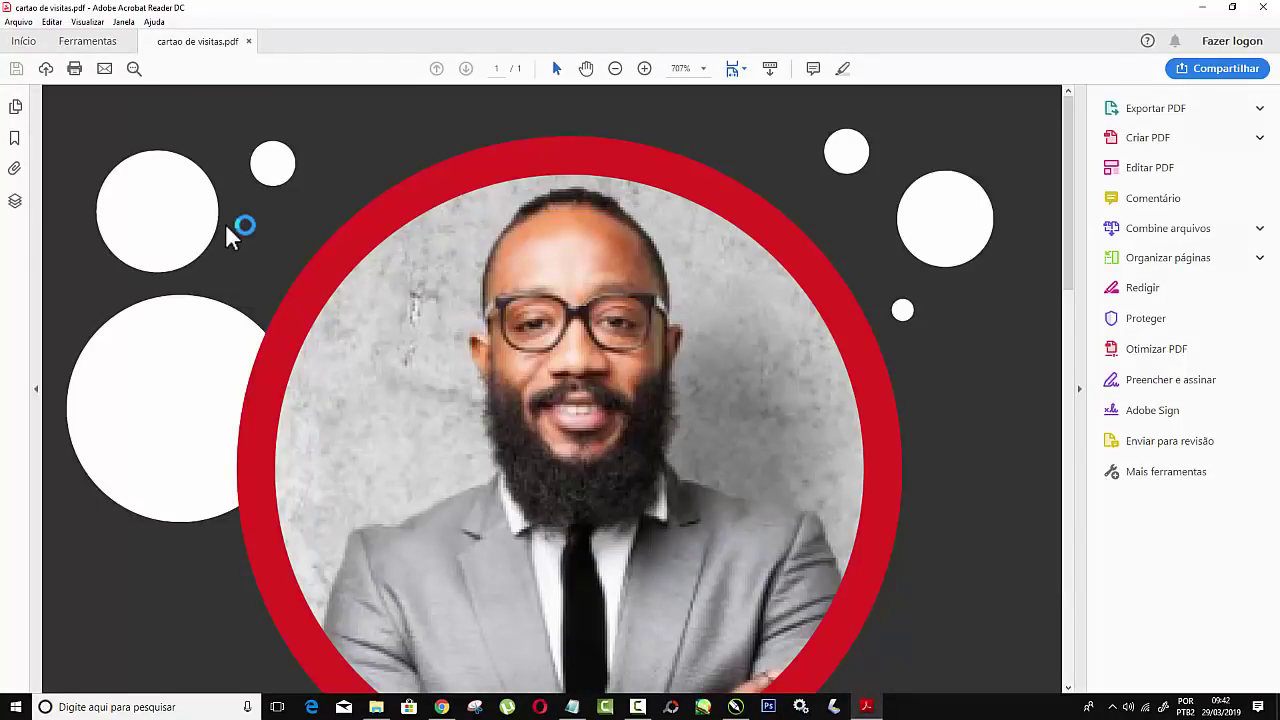
{"action": "left_click", "coordinate": [702, 69]}
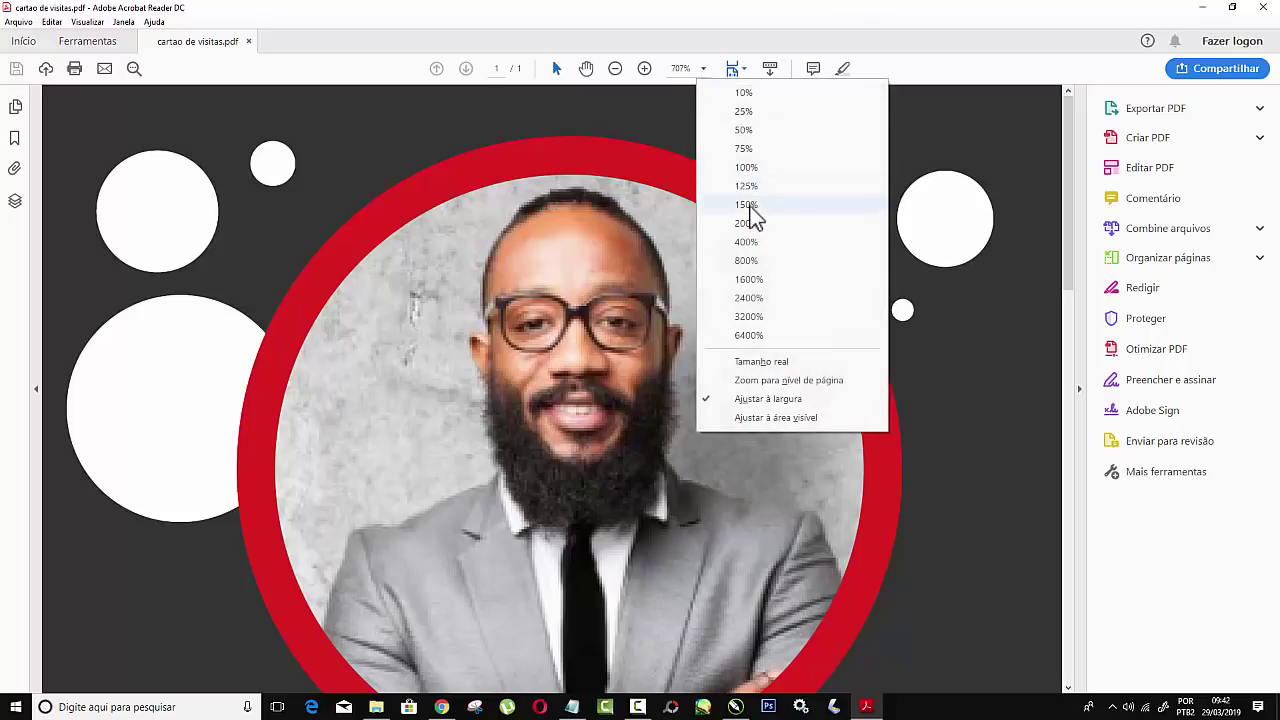
{"action": "left_click", "coordinate": [747, 205]}
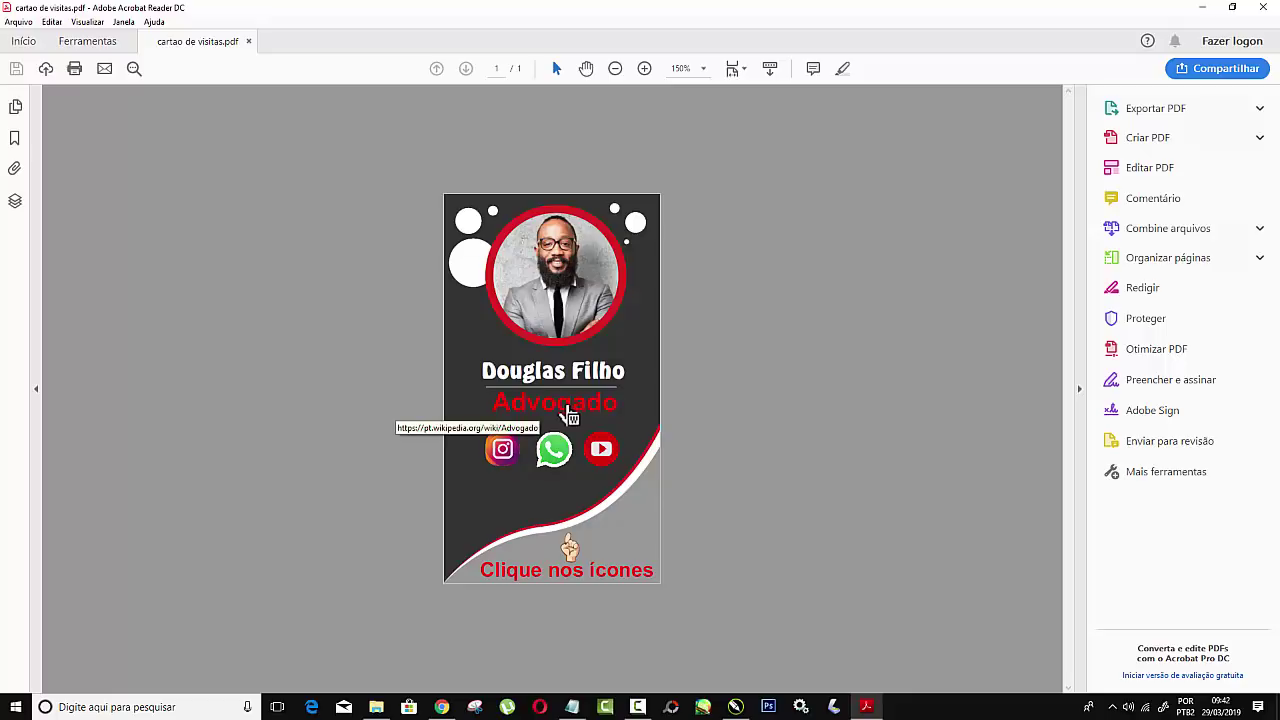
Step: Test the link on the Advogado text, close the page it opens and return to the PDF
{"action": "left_click", "coordinate": [567, 413]}
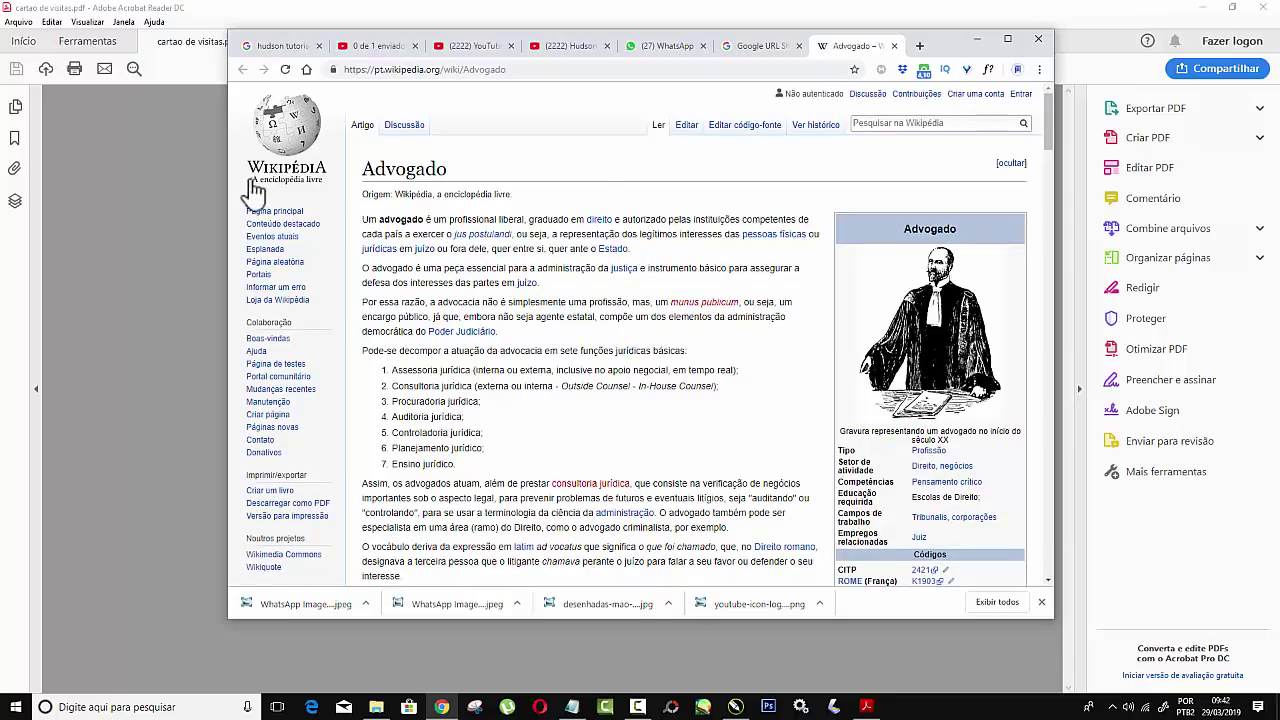
{"action": "left_click", "coordinate": [894, 46]}
{"action": "left_click", "coordinate": [977, 40]}
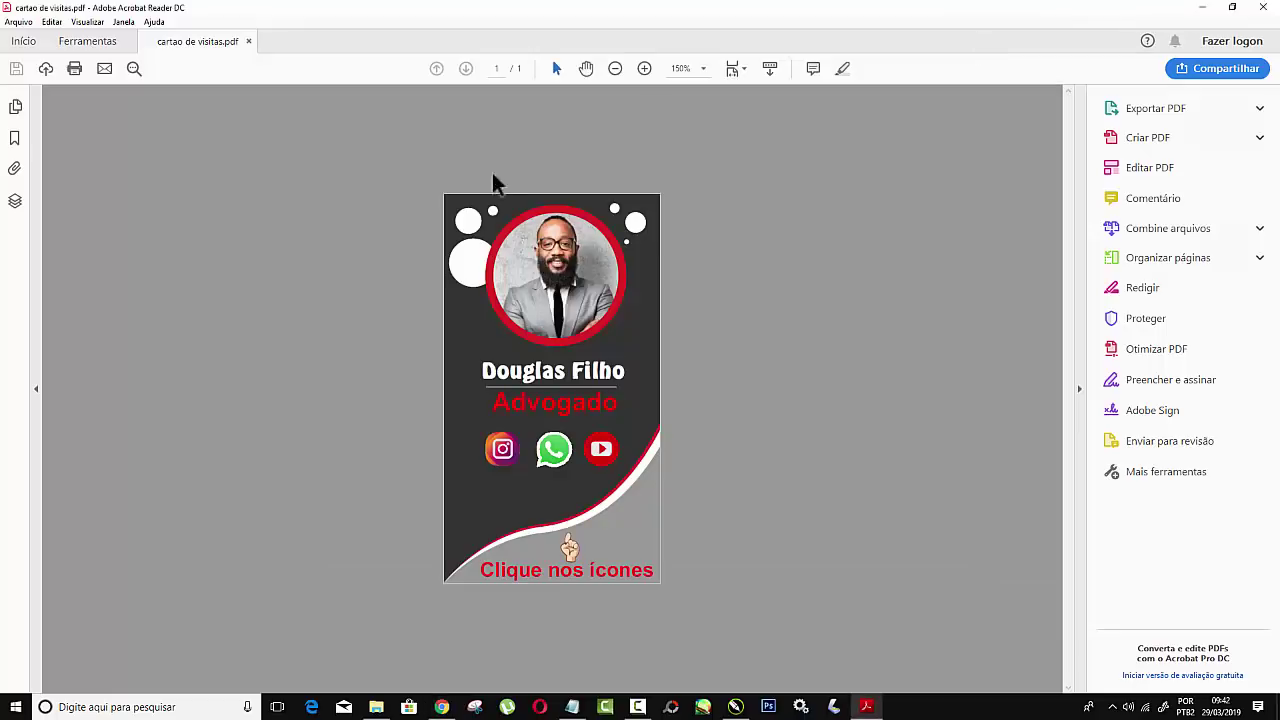
Step: Test the Instagram icon's link, allowing the connection to goo.gl, close the opened page and return to the PDF
{"action": "left_click", "coordinate": [502, 450]}
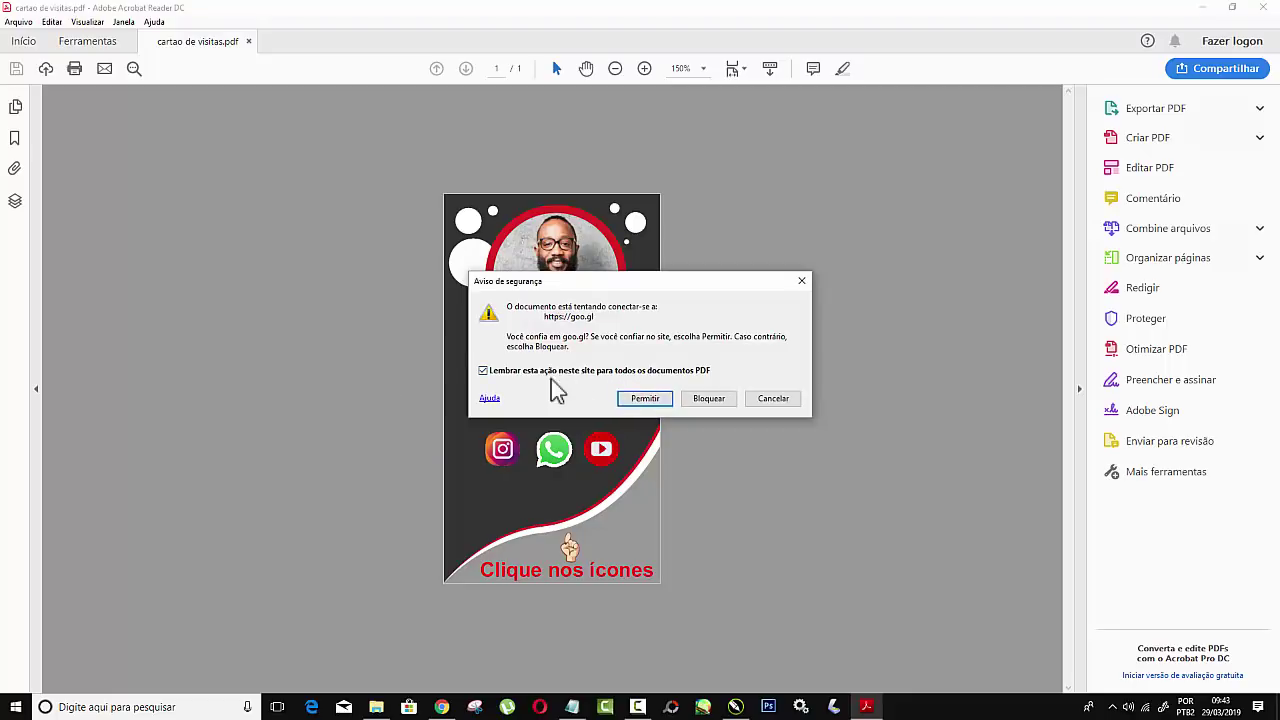
{"action": "left_click", "coordinate": [642, 399]}
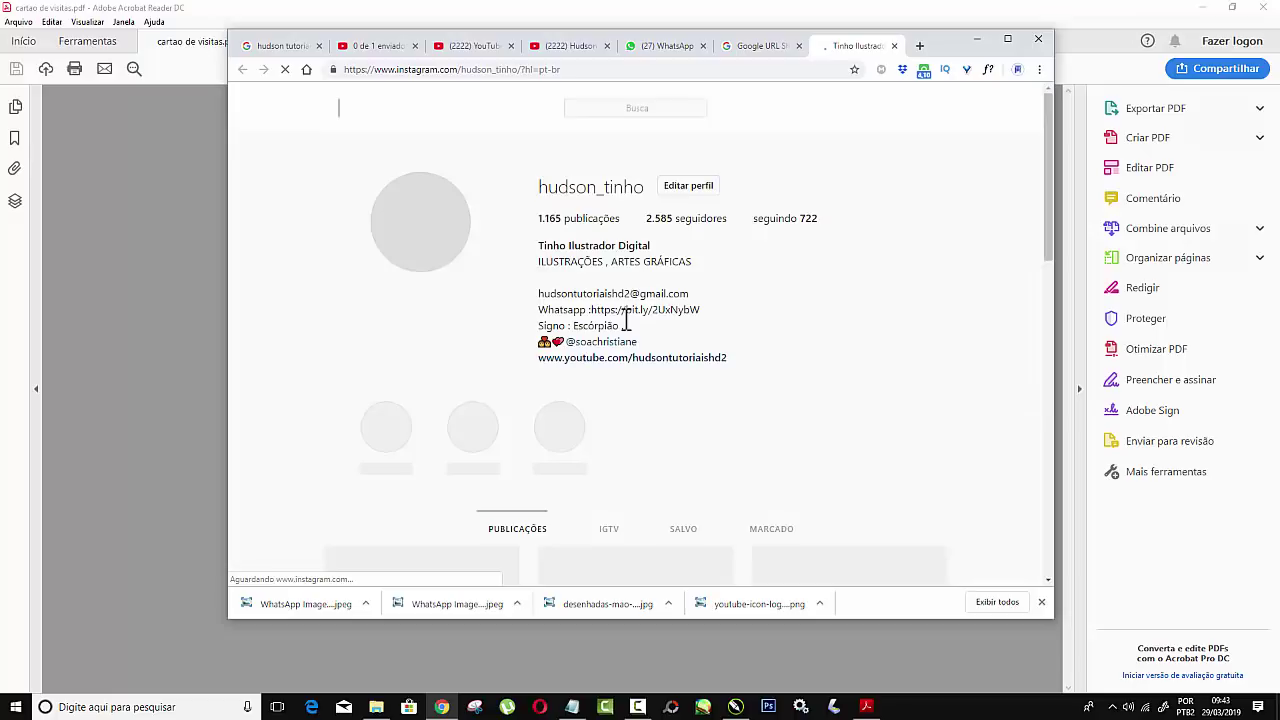
{"action": "left_click", "coordinate": [894, 46]}
{"action": "left_click", "coordinate": [977, 39]}
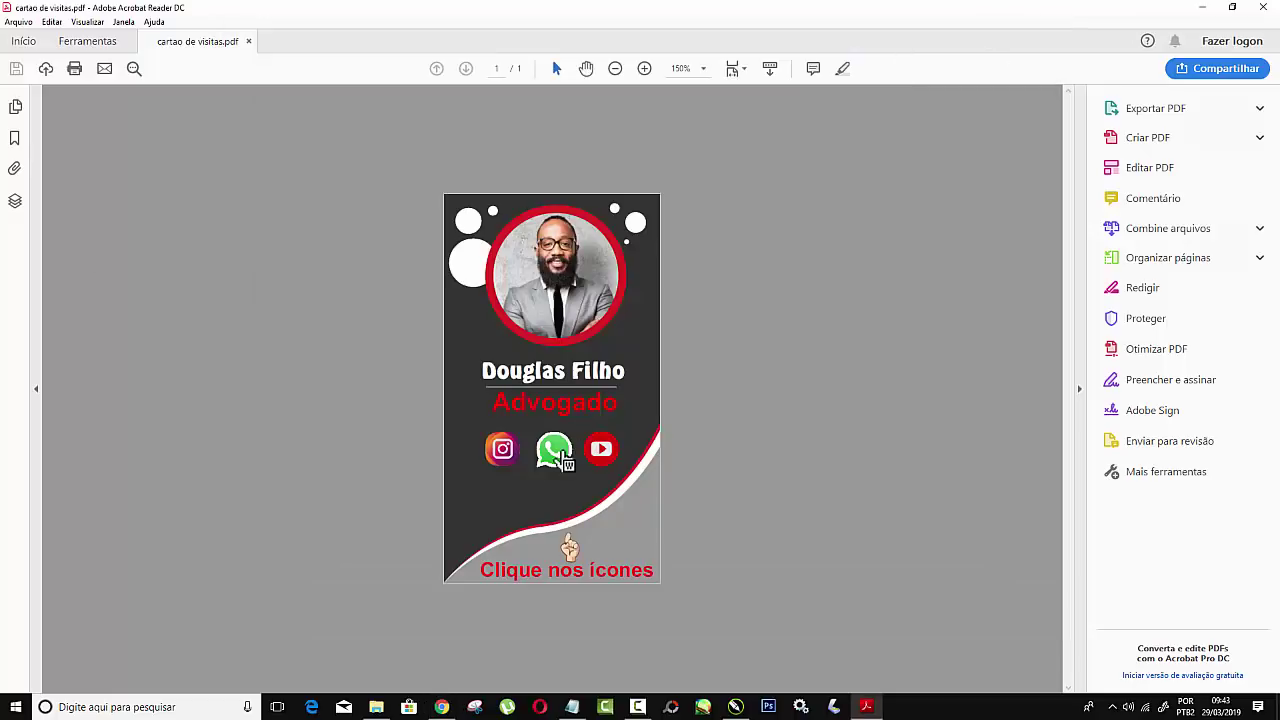
Step: Test the links of the WhatsApp and YouTube icons, returning to the PDF after each one
{"action": "left_click", "coordinate": [552, 450]}
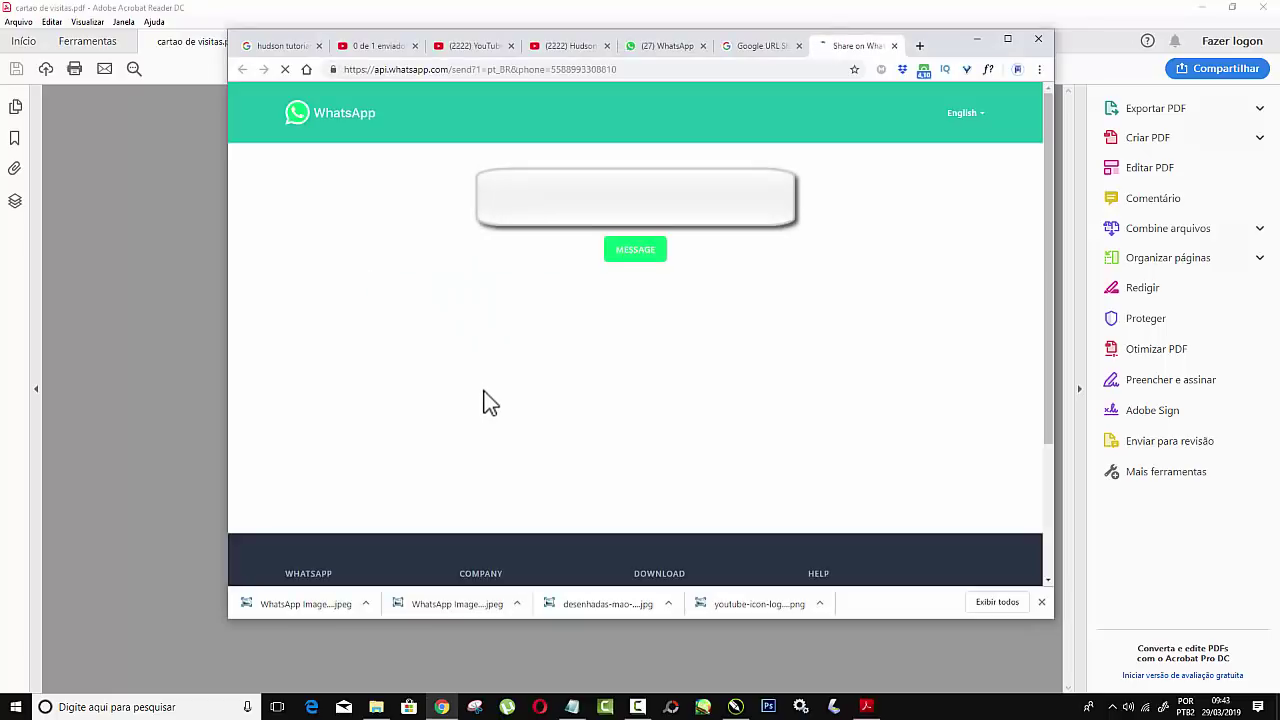
{"action": "left_click", "coordinate": [978, 40]}
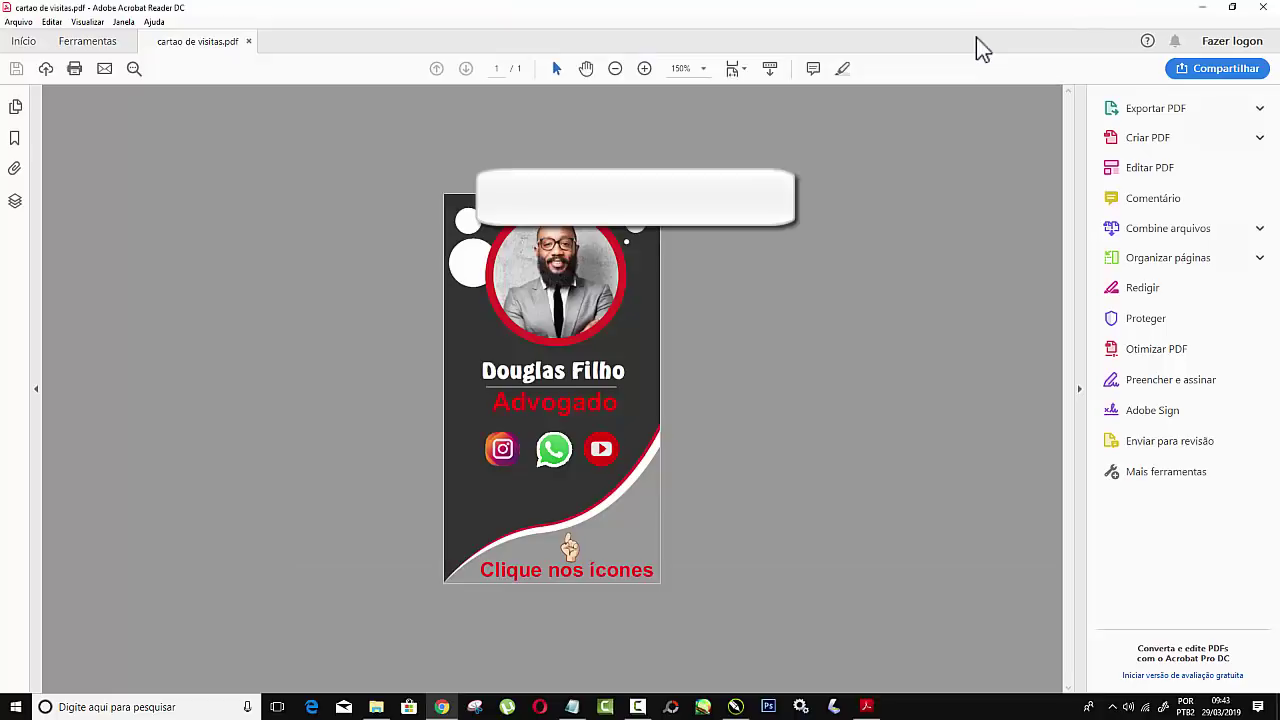
{"action": "left_click", "coordinate": [601, 452]}
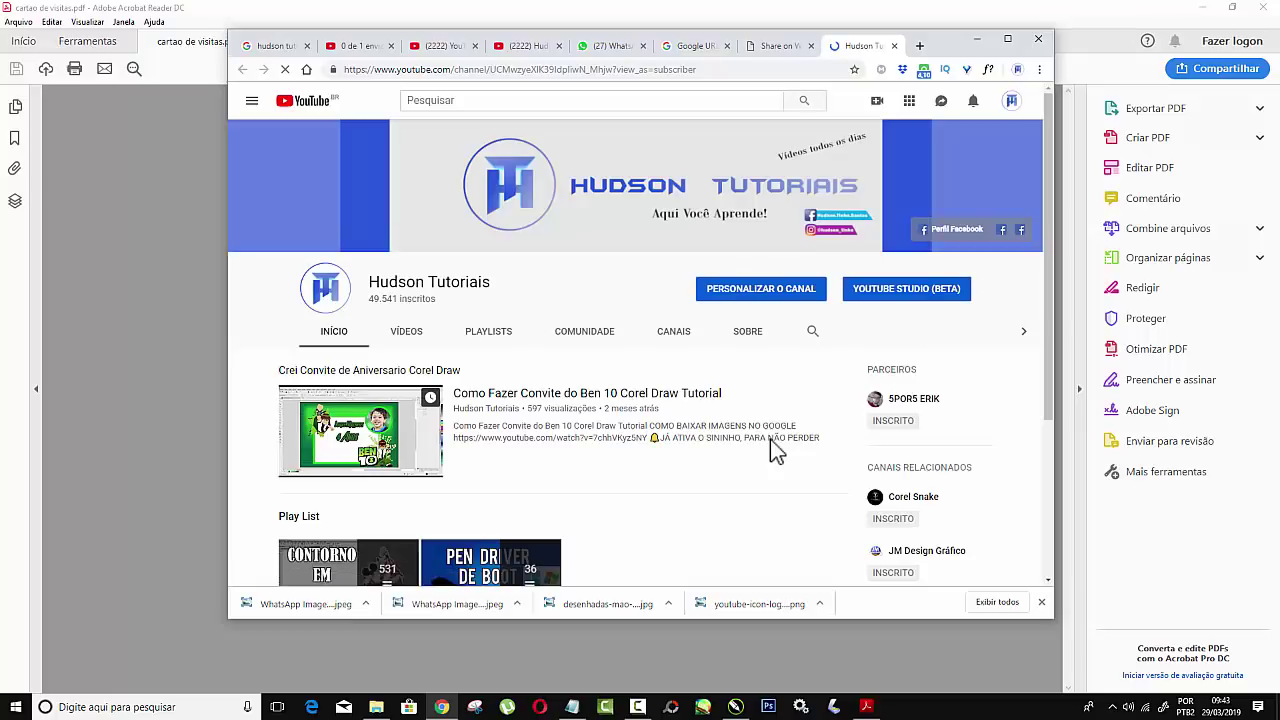
{"action": "left_click", "coordinate": [978, 38]}
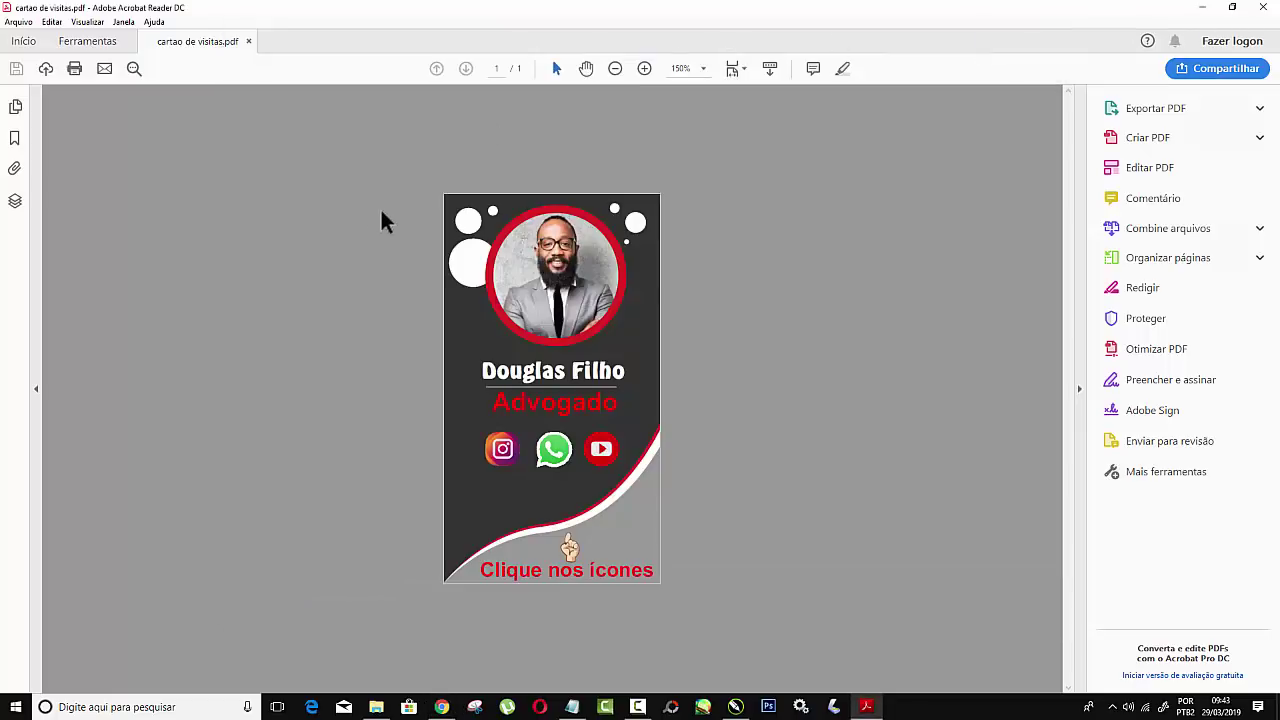